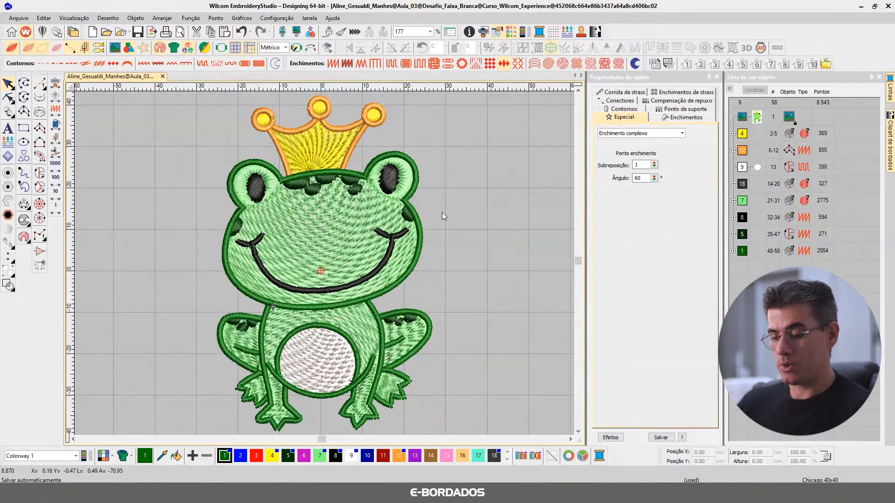
Step: Play the stitch-out simulation of the frog design at slow speed and examine how the crown's fill and outline are sewn
key("ctrl+r")
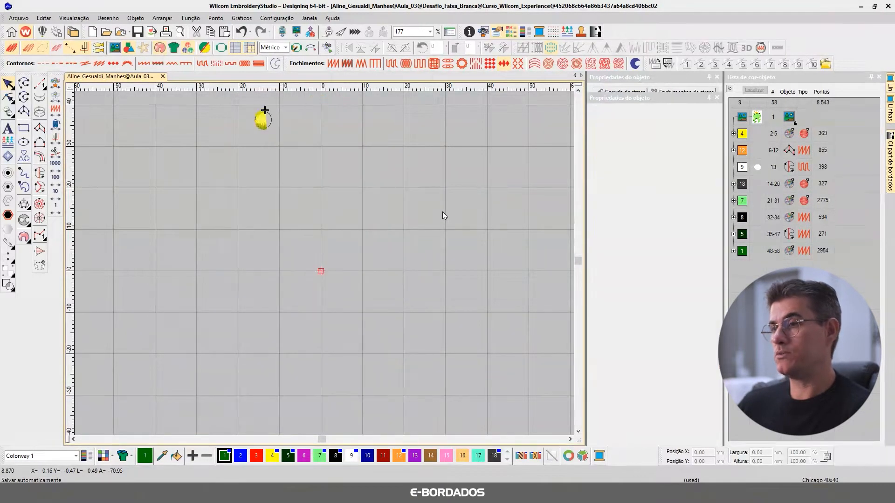
left_click_drag(400, 83, 394, 82)
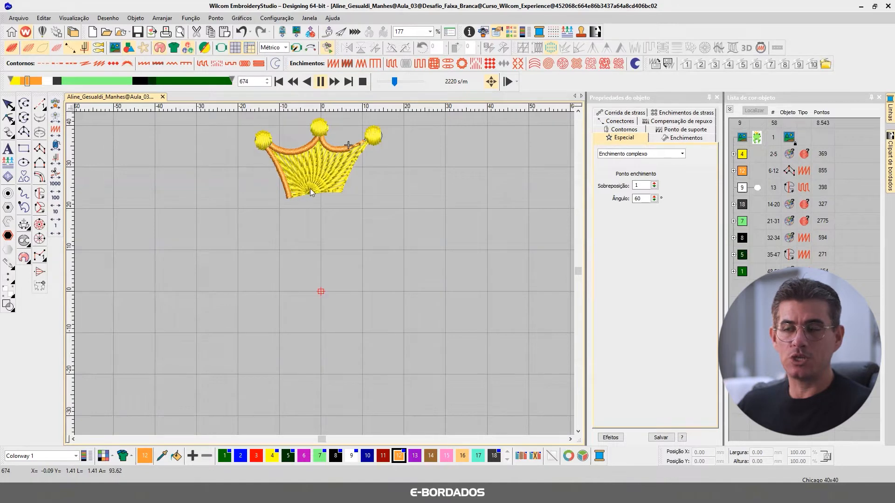
scroll(312, 191, "up", 2)
scroll(325, 273, "up", 4)
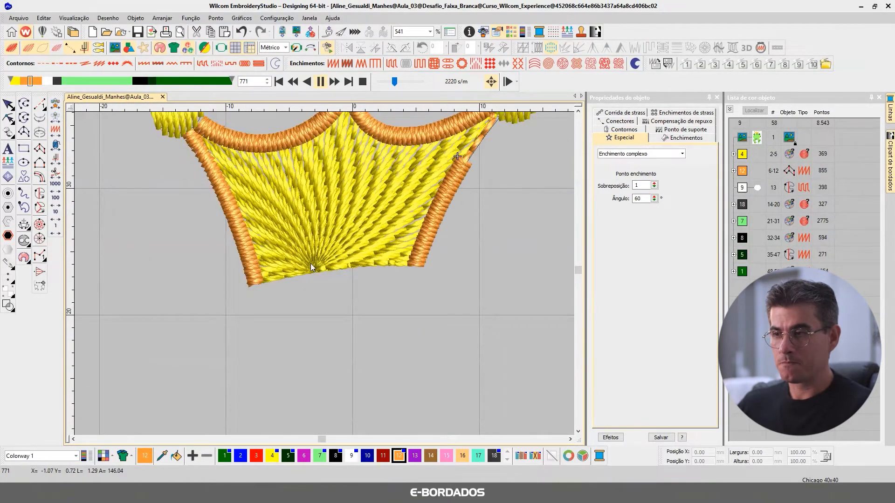
scroll(325, 273, "down", 5)
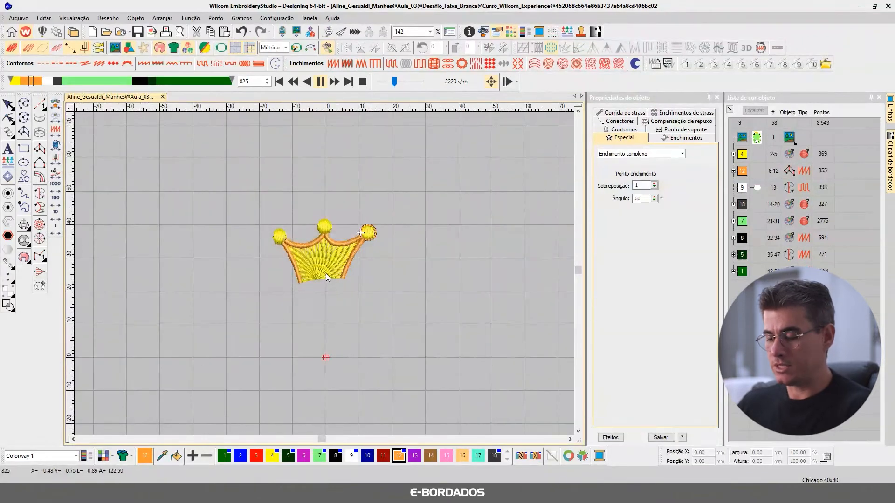
scroll(324, 273, "down", 2)
scroll(324, 277, "up", 3)
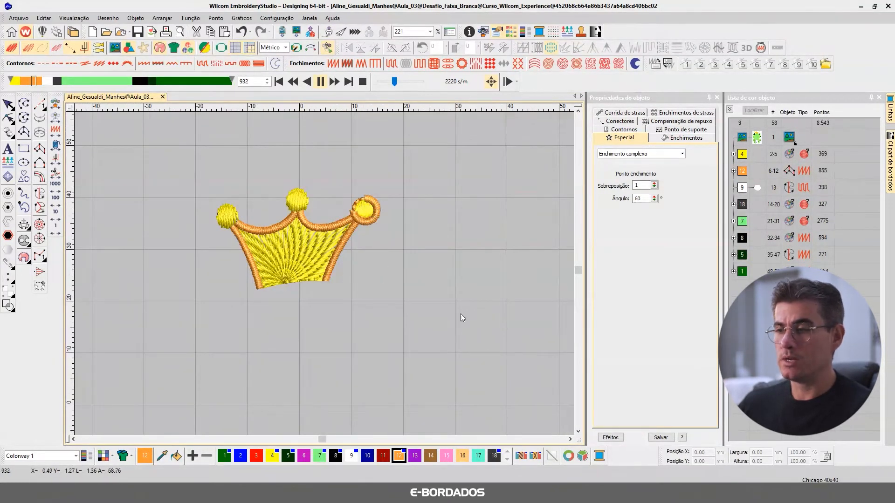
Step: Speed up the stitch-out simulation to follow the rest of the frog, and leave the simulation with the whole design in view
left_click_drag(395, 82, 410, 85)
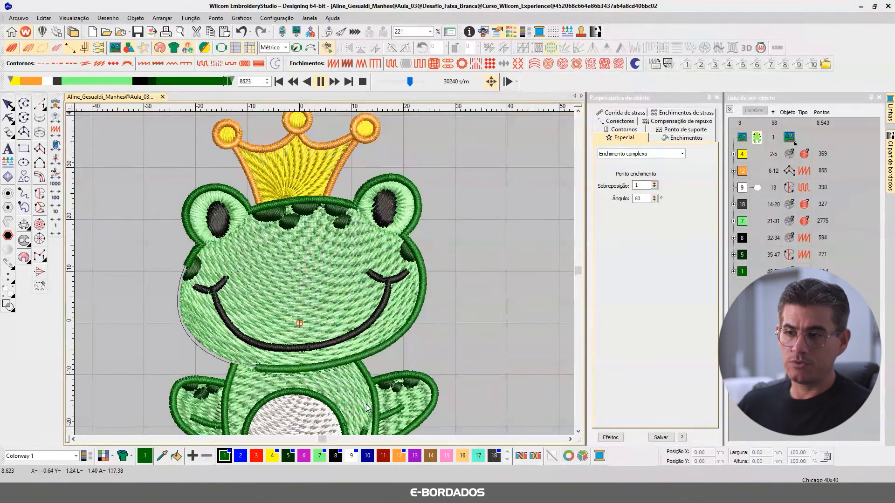
left_click(9, 105)
key("1")
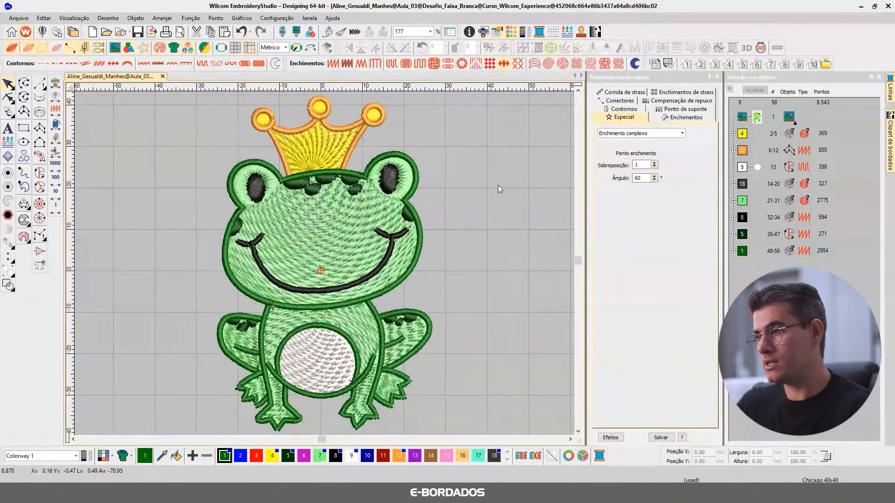
Step: Select the dark grey colour 18 objects in the collapsed colour-object list and isolate them to check where they lie in the design
left_click(748, 234)
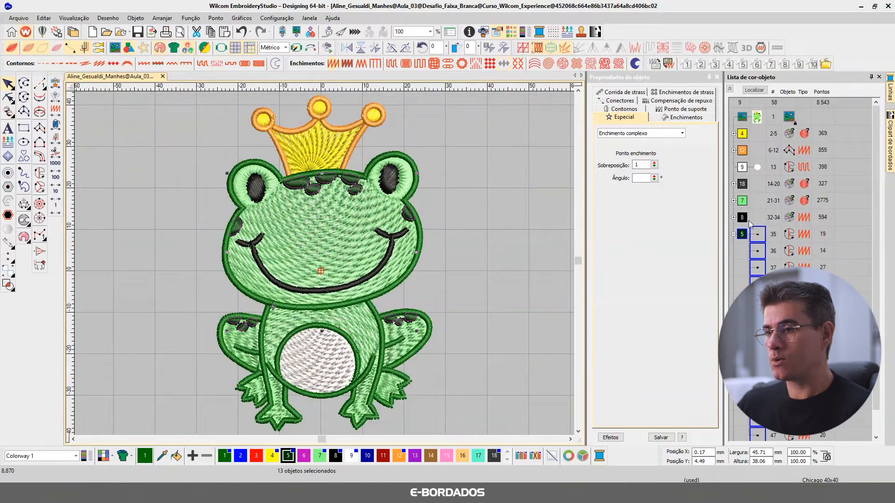
left_click(742, 184)
left_click(753, 90)
left_click(760, 92)
left_click(760, 91)
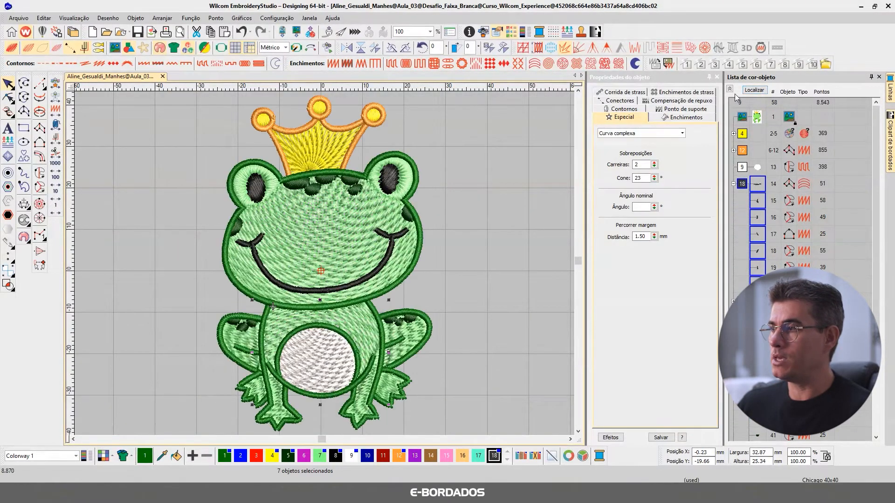
left_click(730, 88)
left_click(760, 90)
left_click(760, 91)
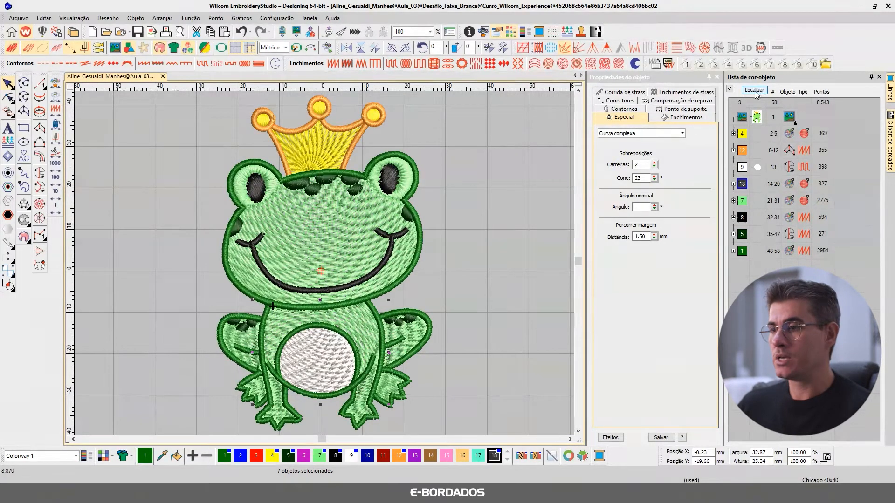
left_click(757, 91)
left_click(756, 91)
left_click(756, 91)
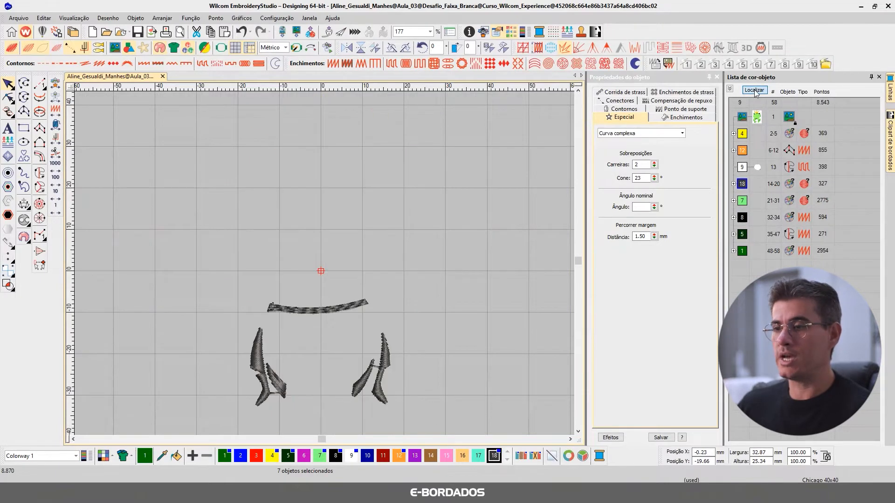
left_click(756, 91)
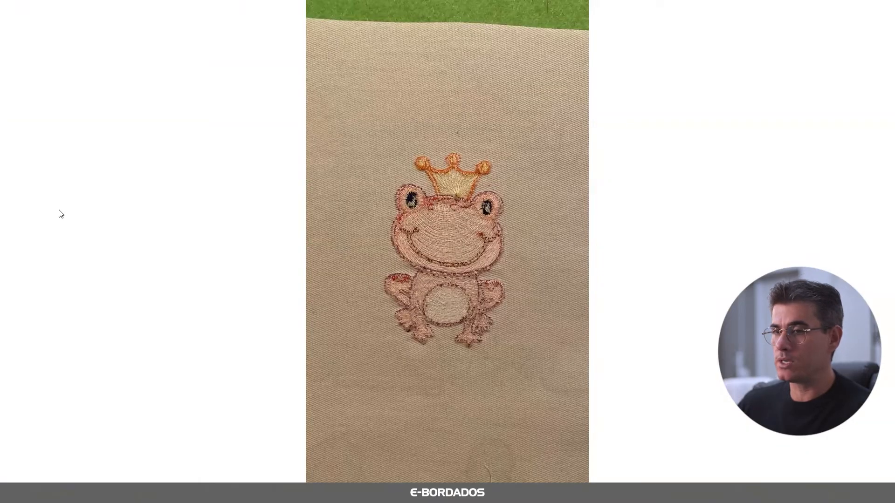
Step: Switch to the photo of the embroidered frog, examine the stitching around the neck, belly and legs, and return to the embroidery design
left_click(14, 259)
scroll(465, 247, "up", 5)
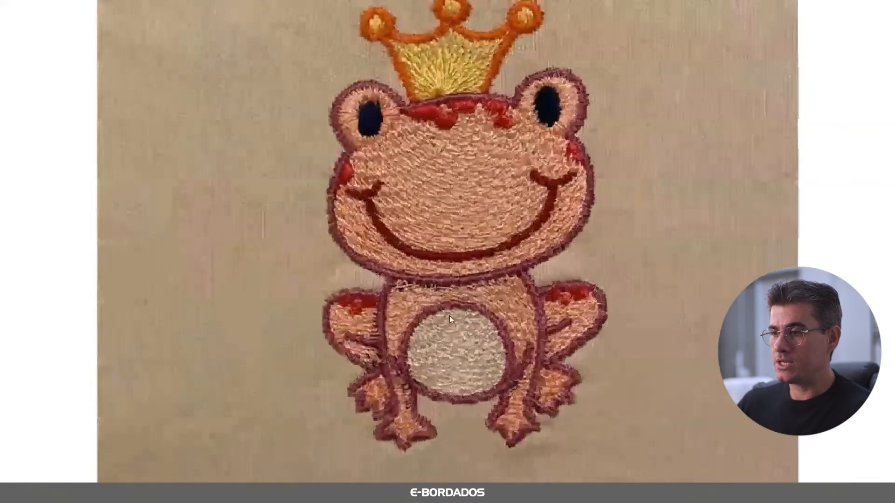
scroll(450, 307, "up", 4)
left_click_drag(452, 278, 455, 195)
scroll(380, 195, "down", 3)
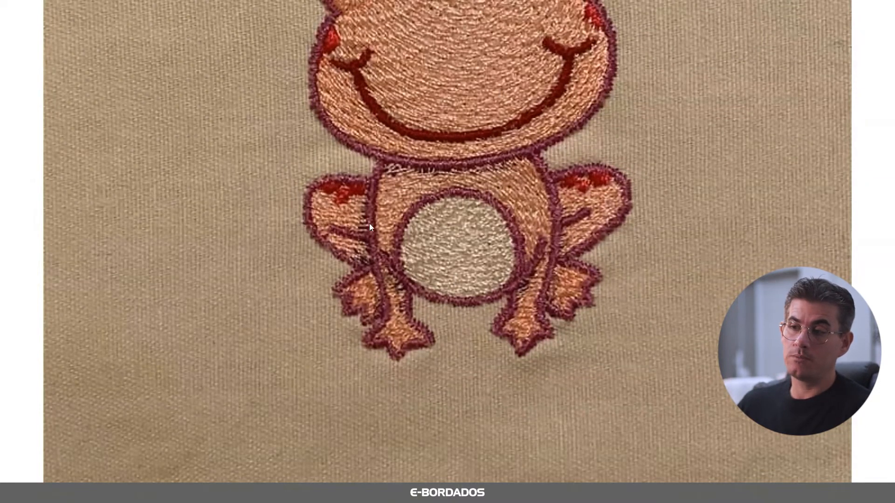
scroll(404, 215, "down", 3)
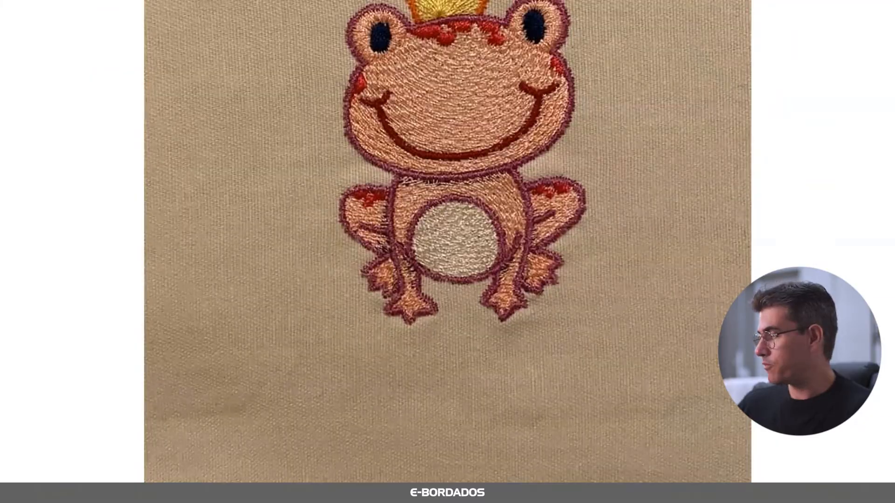
key("alt+Tab")
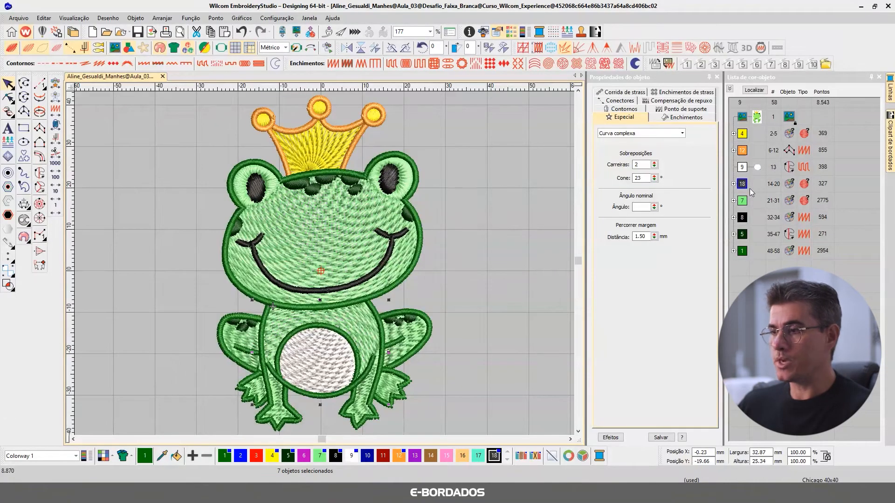
Step: Locate the dark grey colour 18 objects and move them after the light green colour 7 block in the sewing sequence
left_click(758, 91)
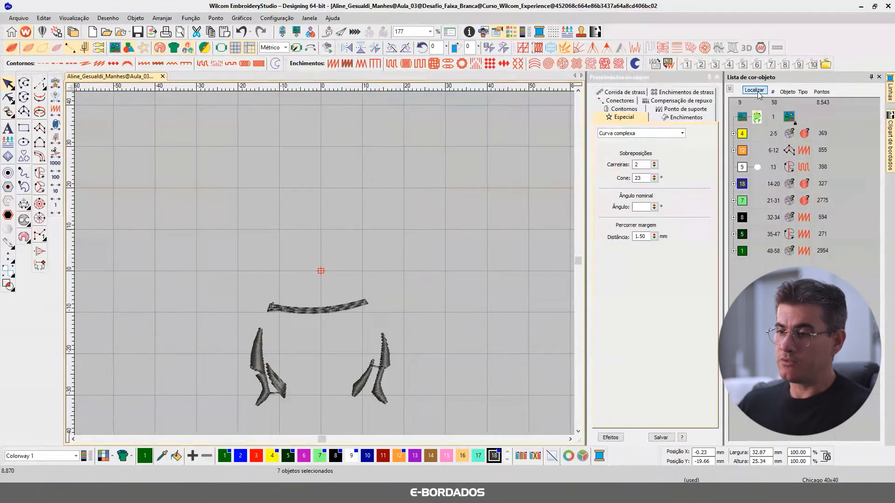
left_click(755, 92)
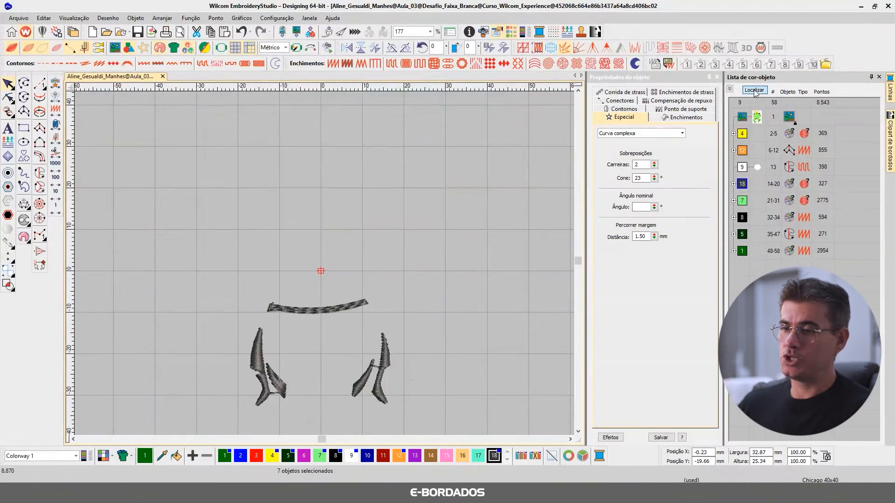
left_click_drag(741, 187, 745, 214)
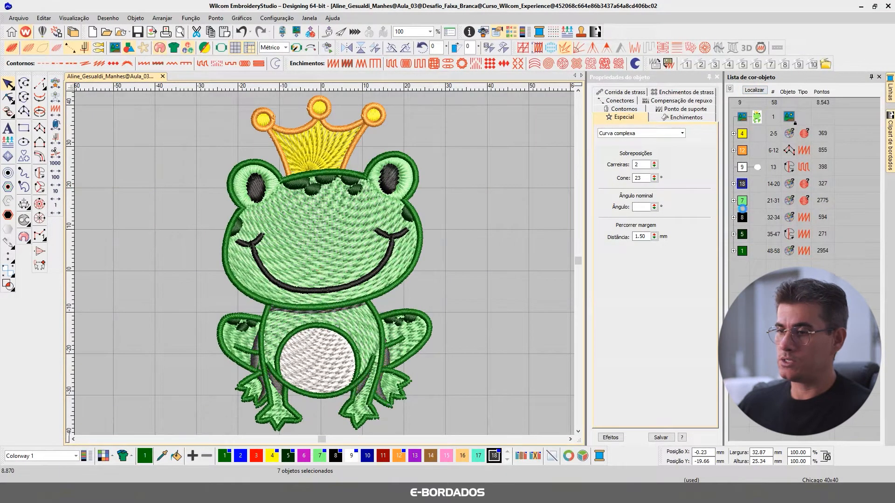
left_click(491, 255)
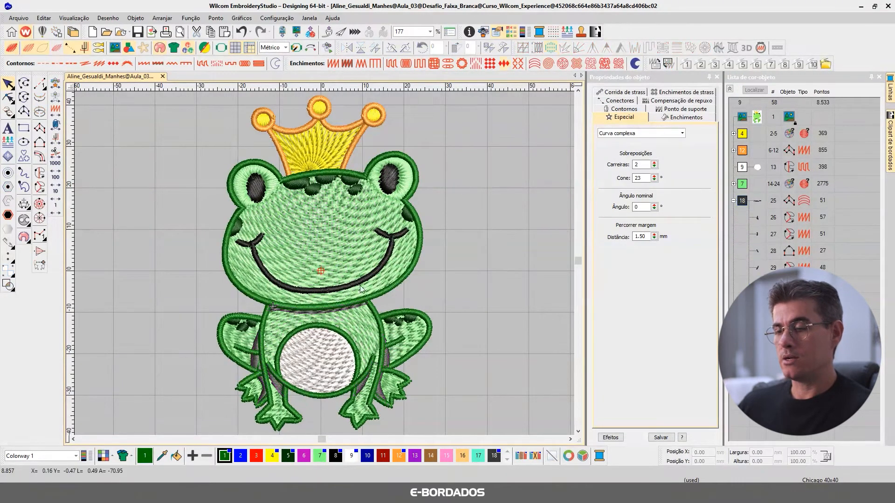
Step: Examine the dark grey shadow pieces around the belly and legs, isolating the narrow piece beside the frog's front leg
scroll(295, 350, "up", 1)
scroll(326, 262, "up", 4)
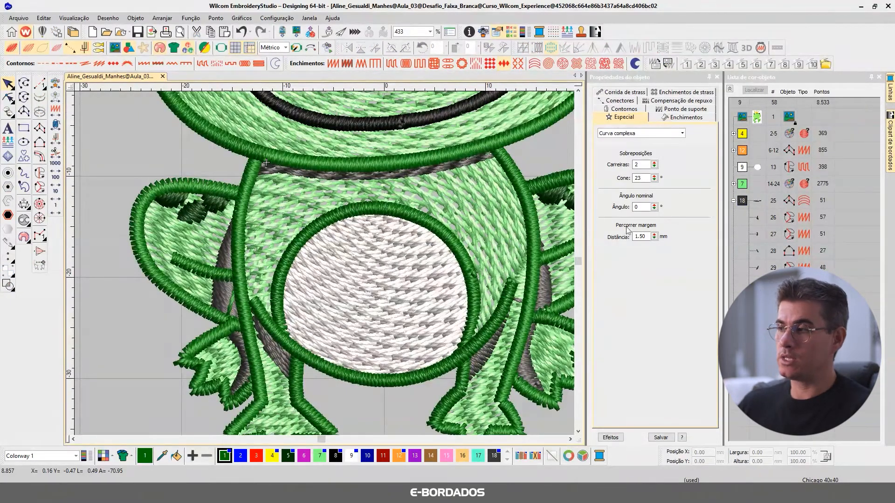
left_click(744, 203)
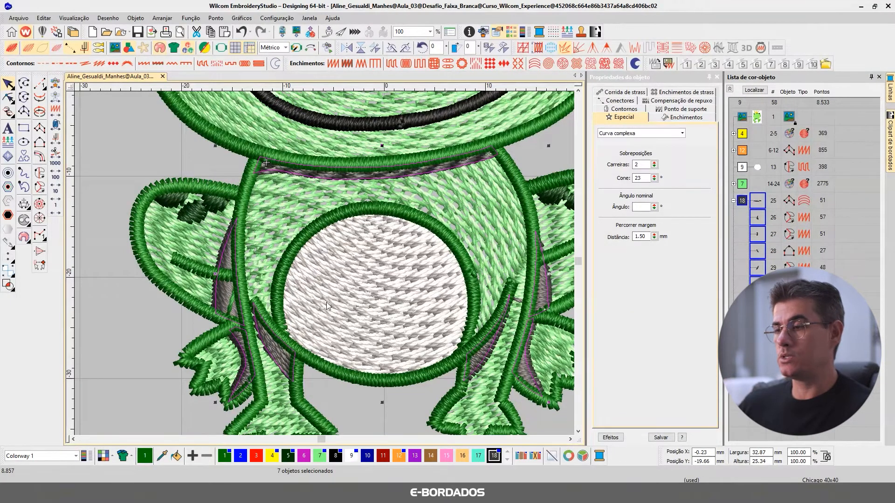
left_click(570, 439)
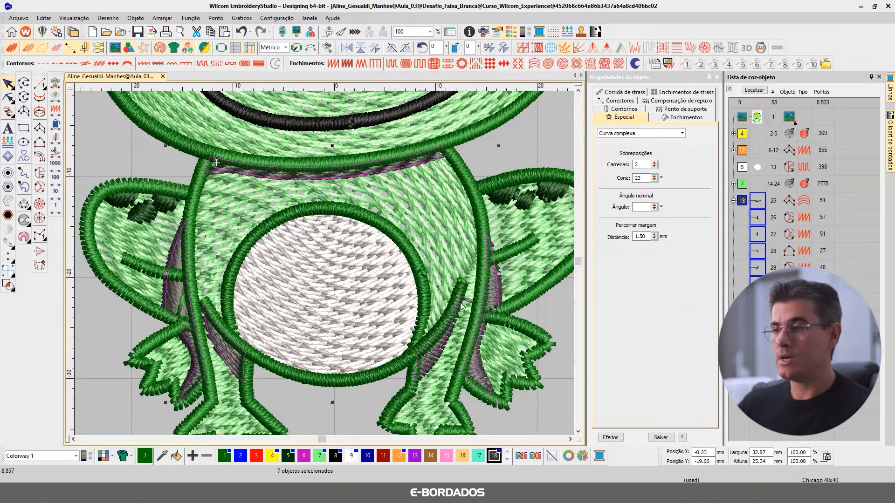
left_click(500, 289)
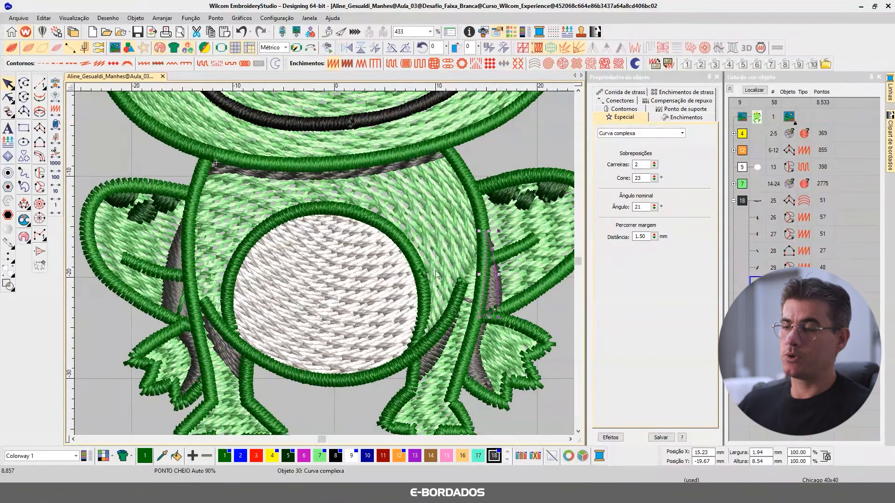
left_click(434, 242)
left_click(502, 294)
left_click(753, 90)
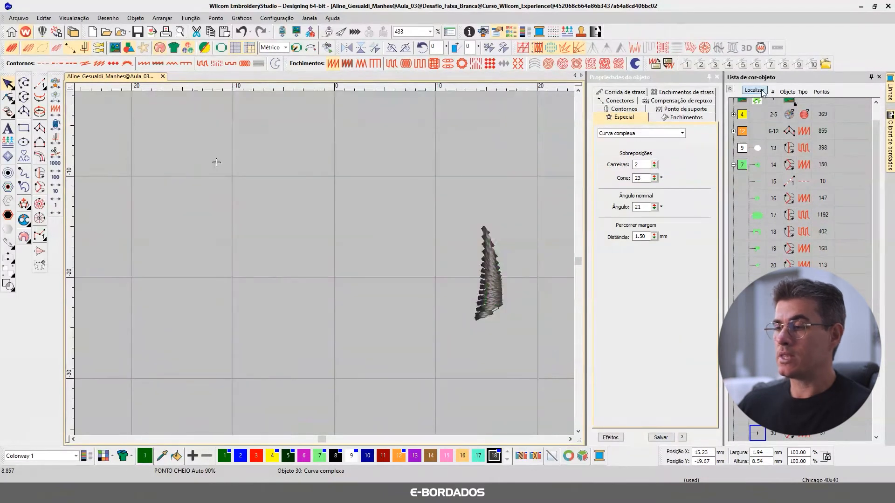
left_click(729, 90)
Step: Isolate and delete all dark grey colour 18 shadow objects, and show the whole design again
left_click(742, 202)
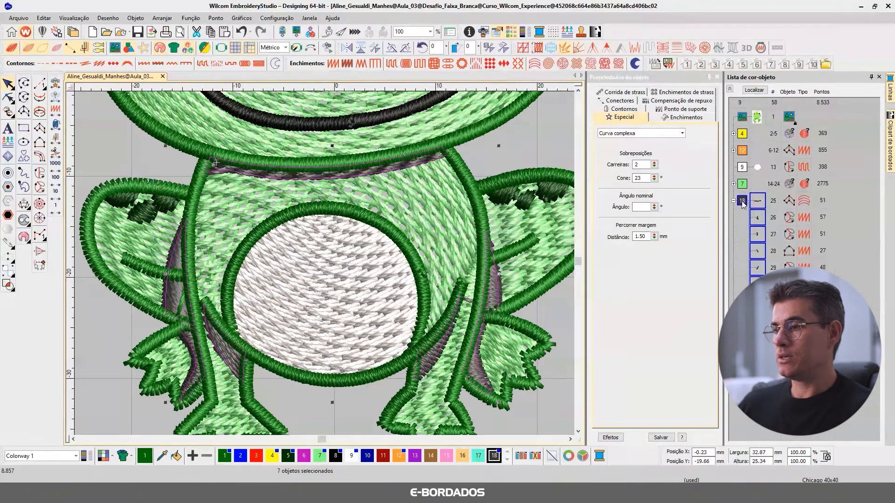
left_click(758, 91)
left_click(759, 91)
left_click(760, 91)
left_click(760, 92)
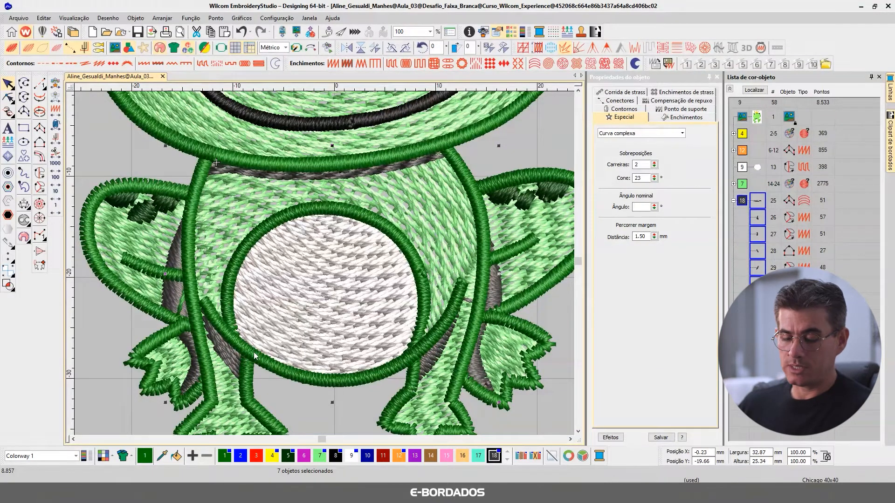
key("shift+s")
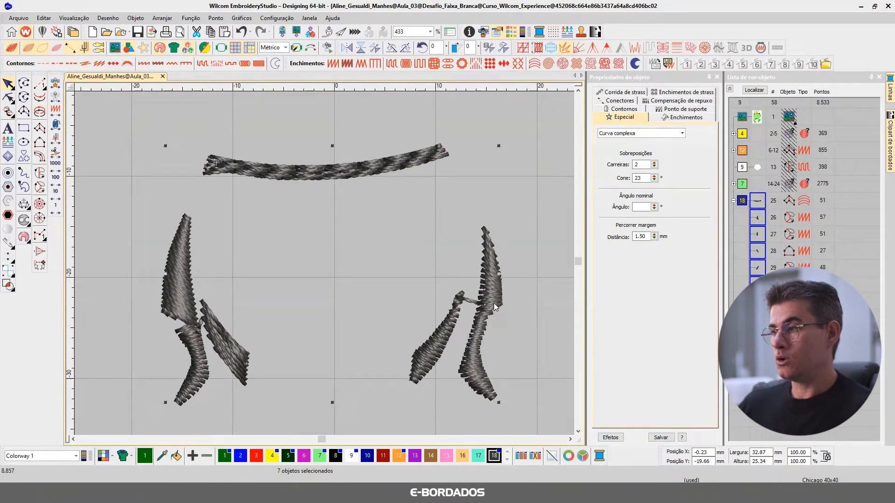
key("Delete")
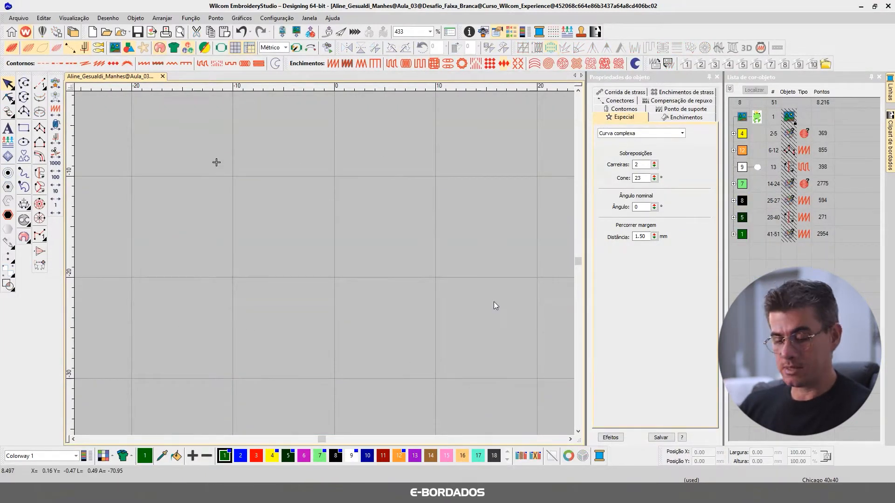
key("shift+s")
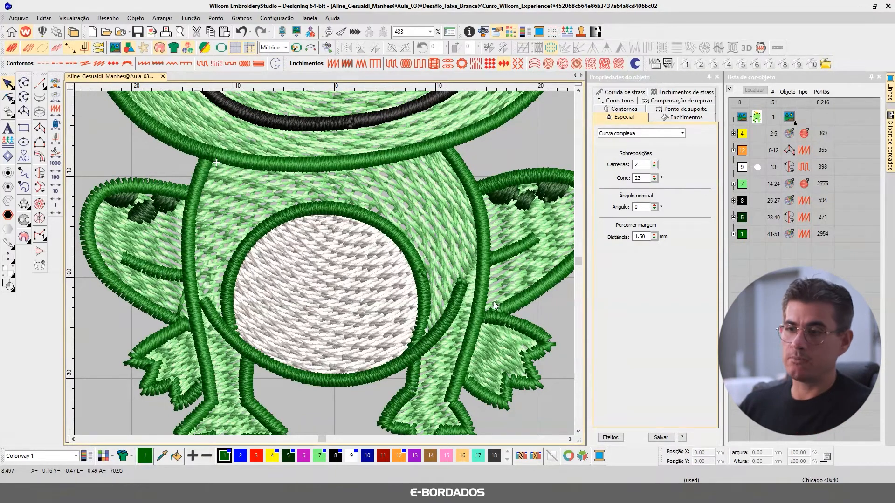
key("0")
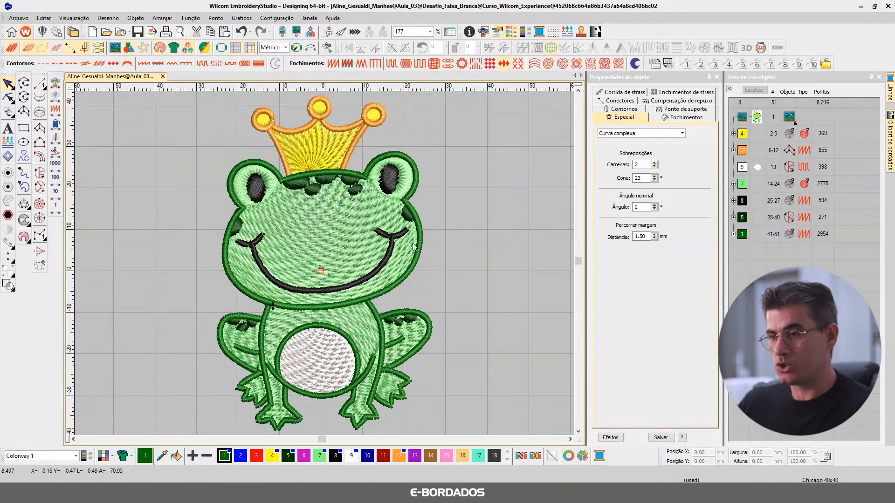
Step: Examine the frog's head, select the yellow crown fill, and inspect the needle points at its radiating base with TrueView off
key("z")
left_click_drag(185, 133, 507, 318)
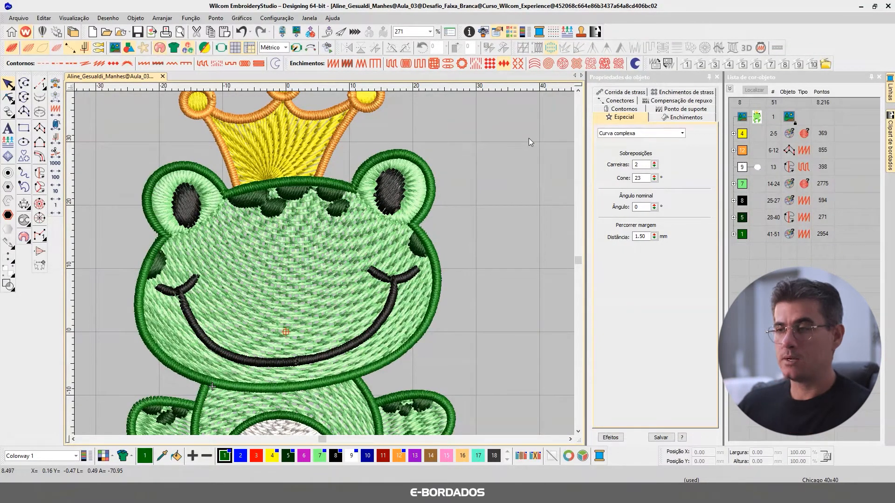
left_click(577, 90)
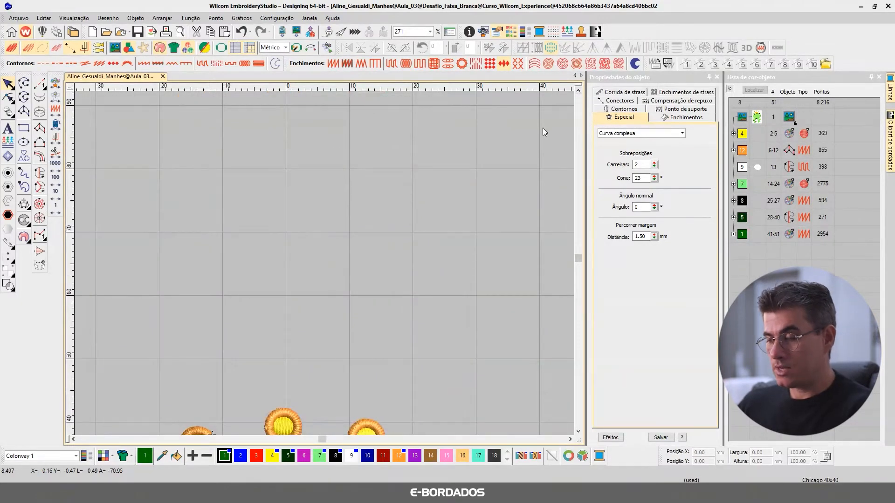
key("0")
scroll(335, 191, "up", 5)
left_click(305, 184)
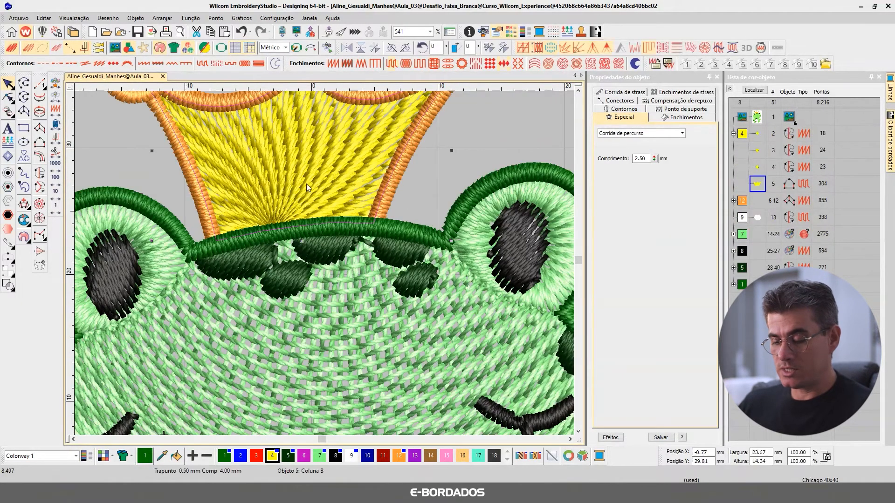
key("t")
scroll(276, 225, "up", 5)
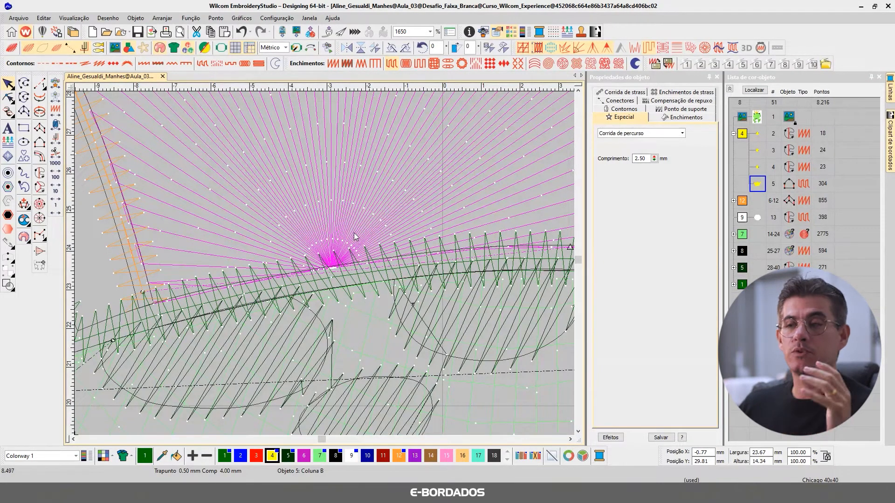
Step: Isolate the yellow crown fill and measure across the dense cluster of needle points where its stitches converge at the base
scroll(362, 236, "up", 3)
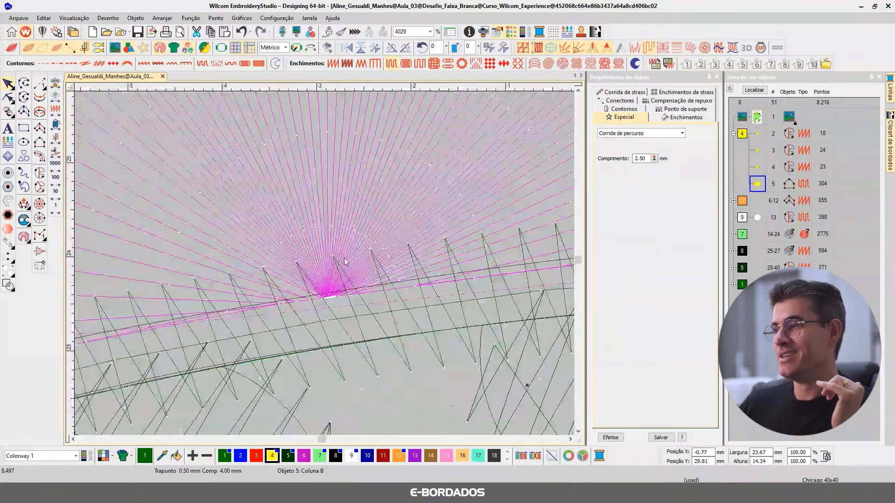
left_click(754, 90)
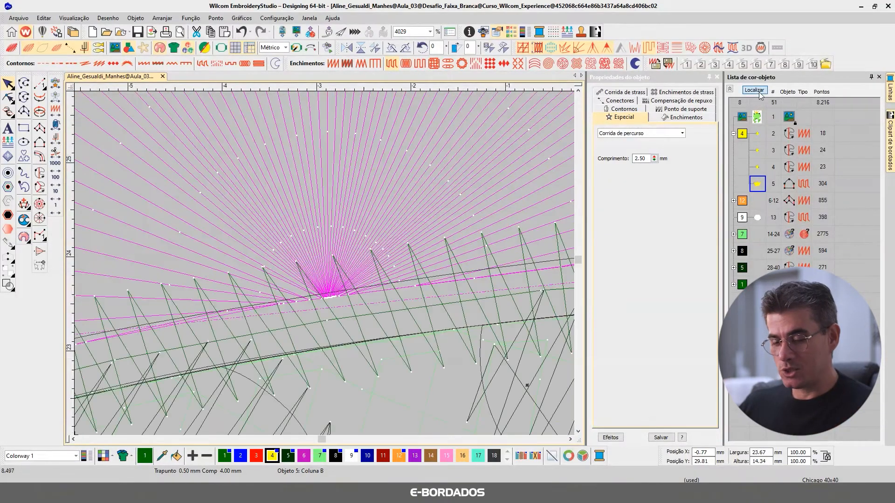
scroll(326, 267, "up", 2)
scroll(325, 266, "up", 2)
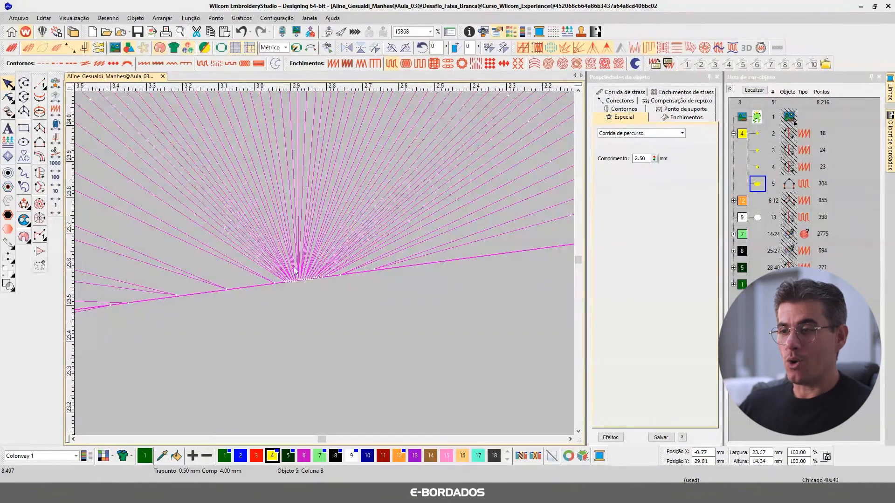
scroll(325, 266, "up", 1)
scroll(325, 267, "up", 1)
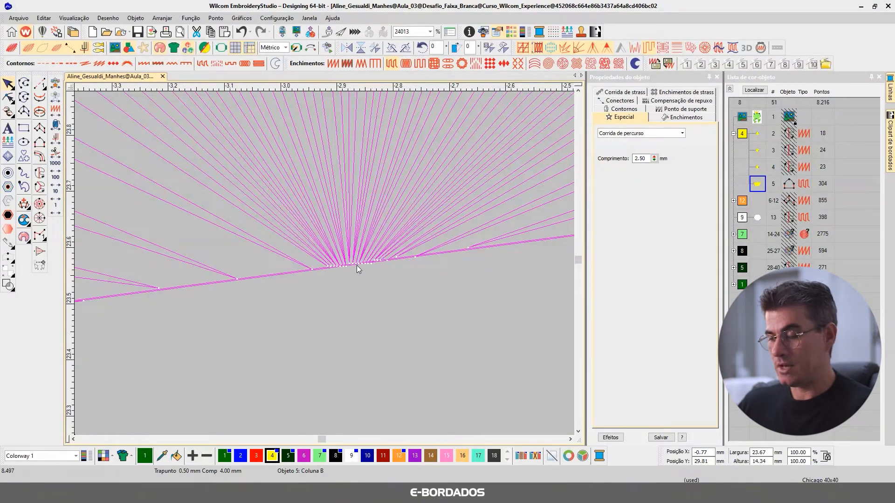
key("m")
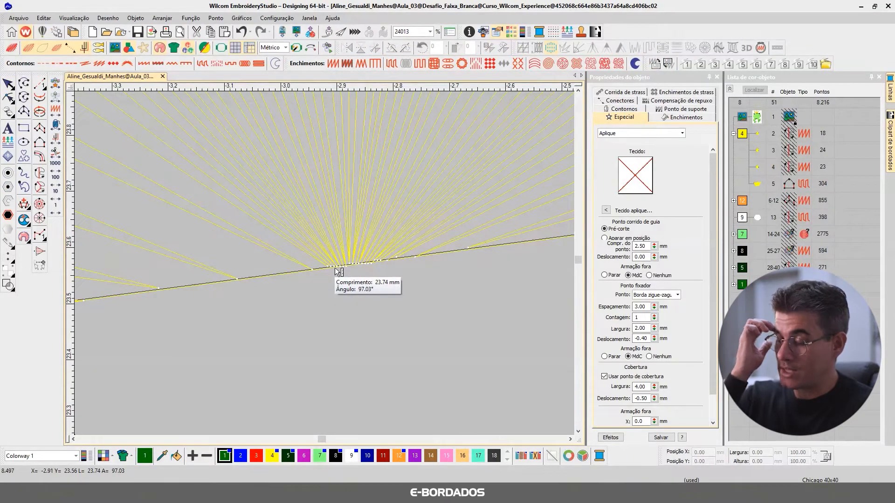
mouse_move(325, 272)
left_mouse_down()
mouse_move(513, 251)
mouse_move(330, 270)
mouse_move(503, 252)
left_mouse_up()
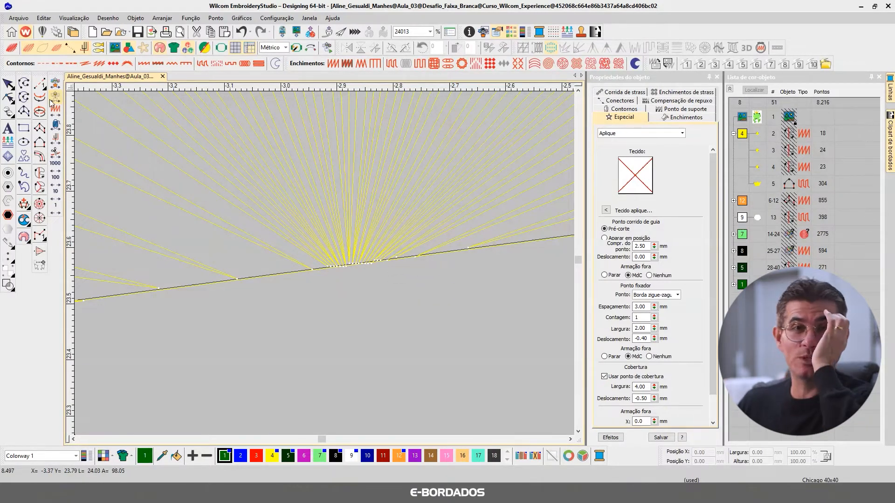
Step: Select the isolated crown fill again, fit it in view, and examine its reshape nodes
left_click(315, 204)
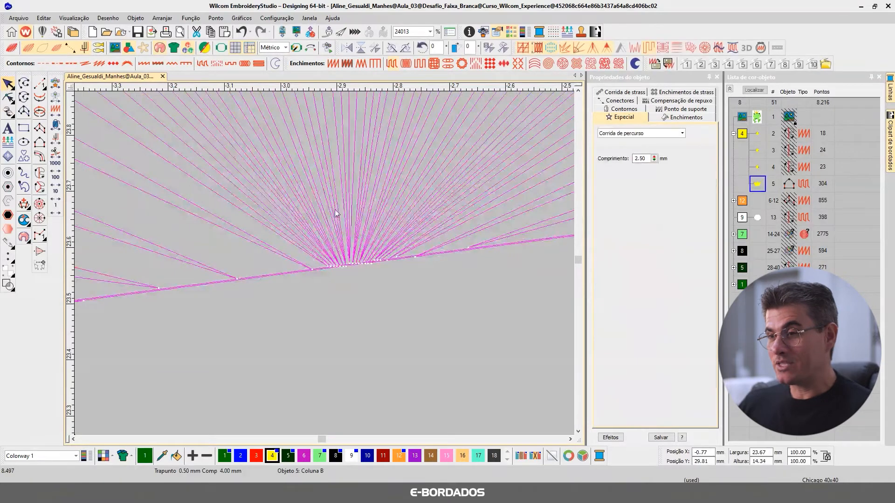
scroll(325, 264, "down", 2)
key("shift+0")
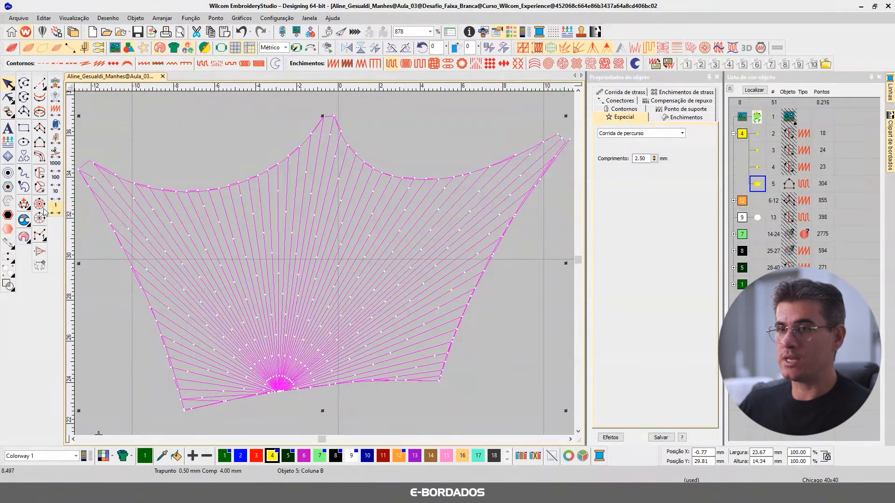
left_click(8, 98)
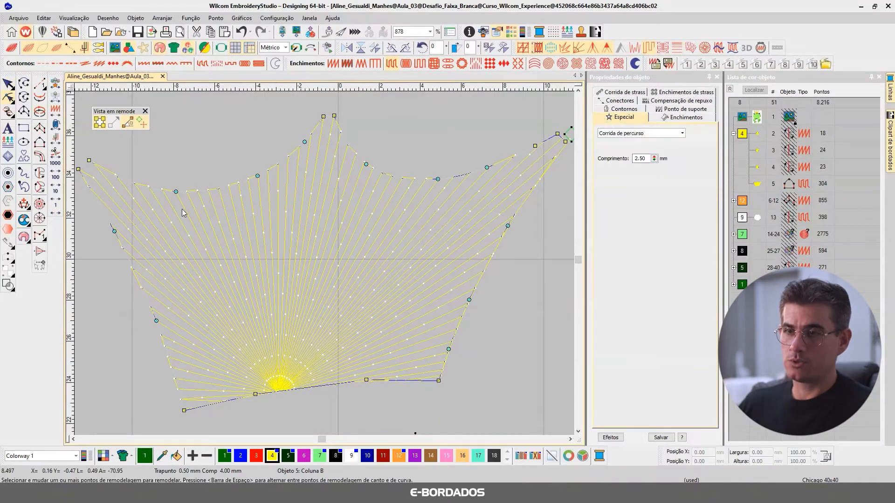
left_click(8, 84)
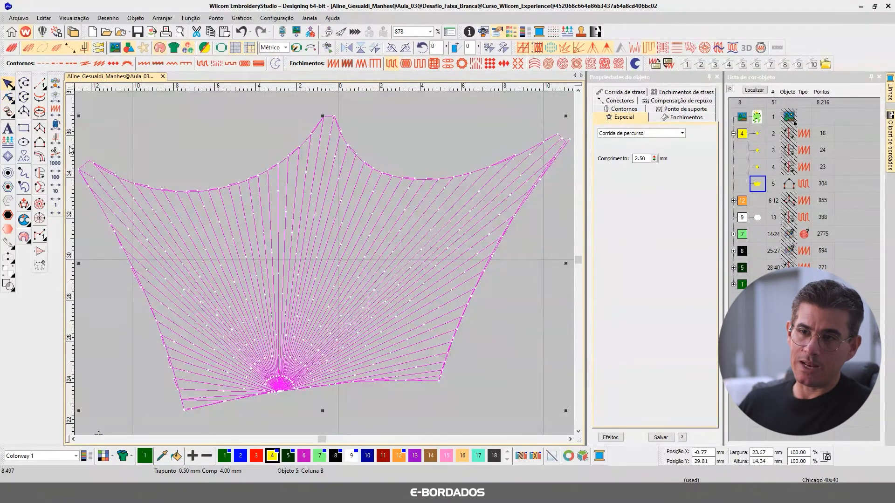
Step: Convert the yellow crown fill from Column B to Complex Fill with parallel diagonal stitches, and check it with and without TrueView
left_click(40, 173)
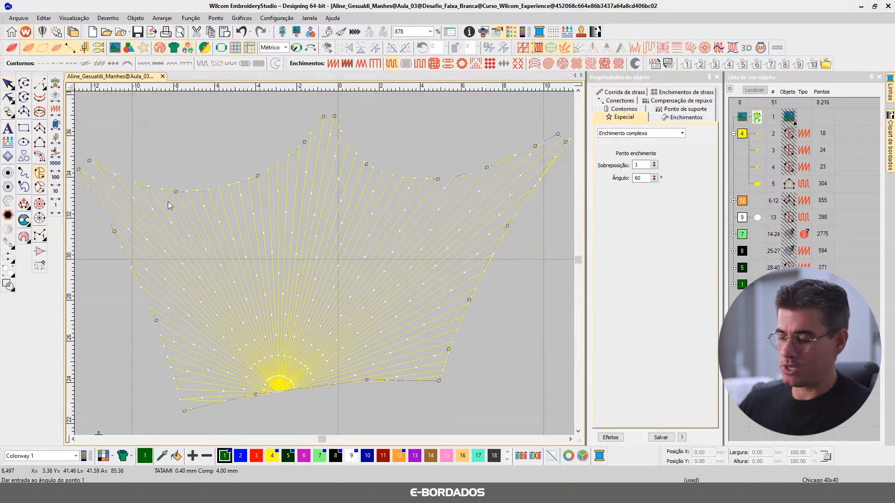
key("Escape")
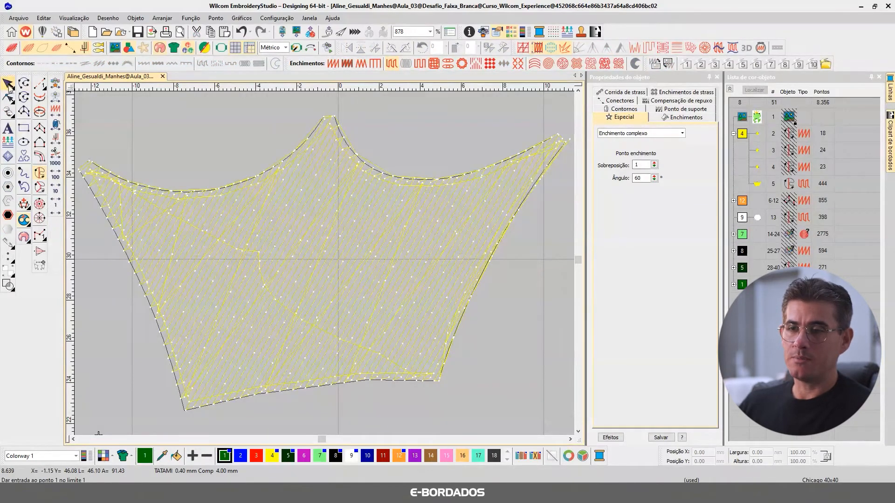
key("t")
key("t")
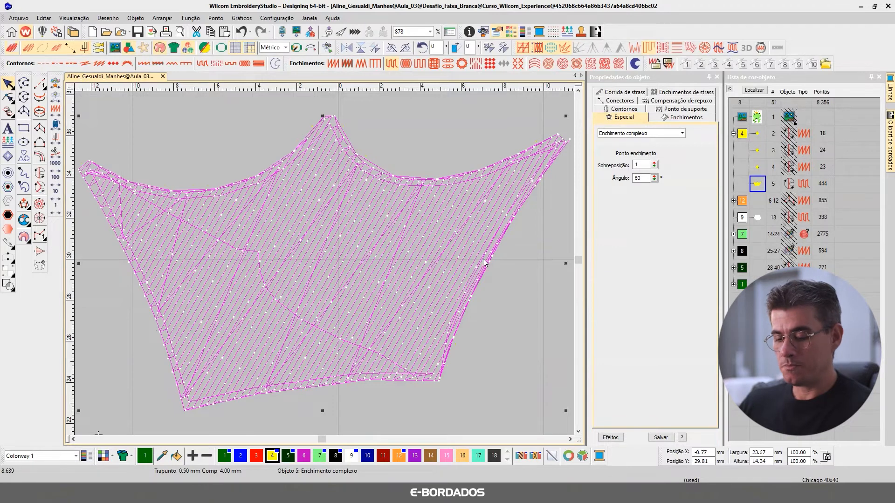
key("t")
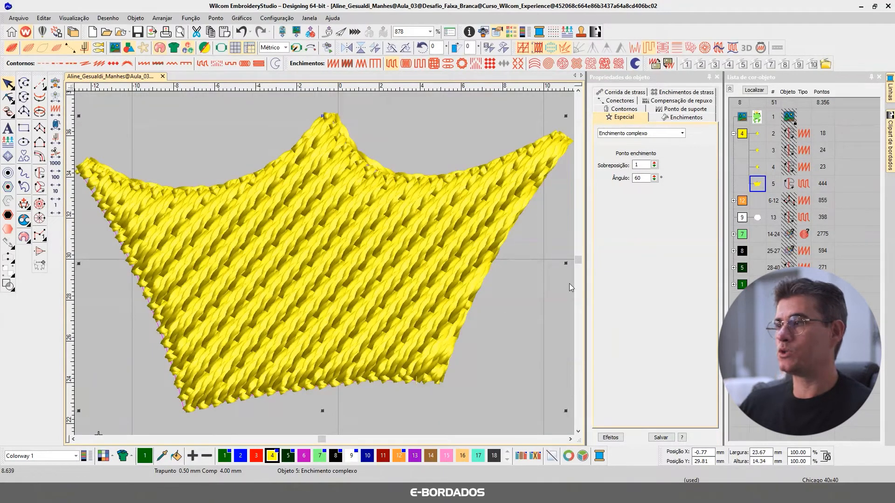
Step: Set the crown's Tatami fill spacing to 0.80 mm and compare it with and without TrueView
left_click(682, 118)
left_click_drag(640, 165, 652, 166)
type("80")
key("Return")
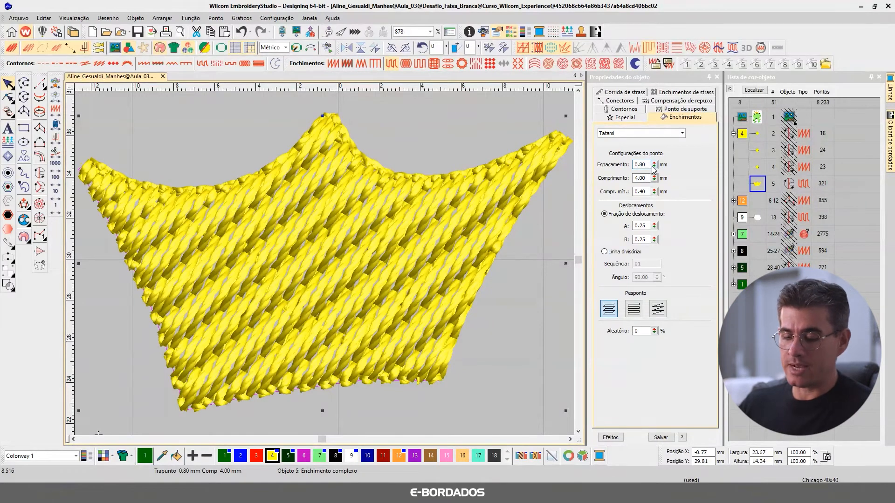
key("t")
key("t")
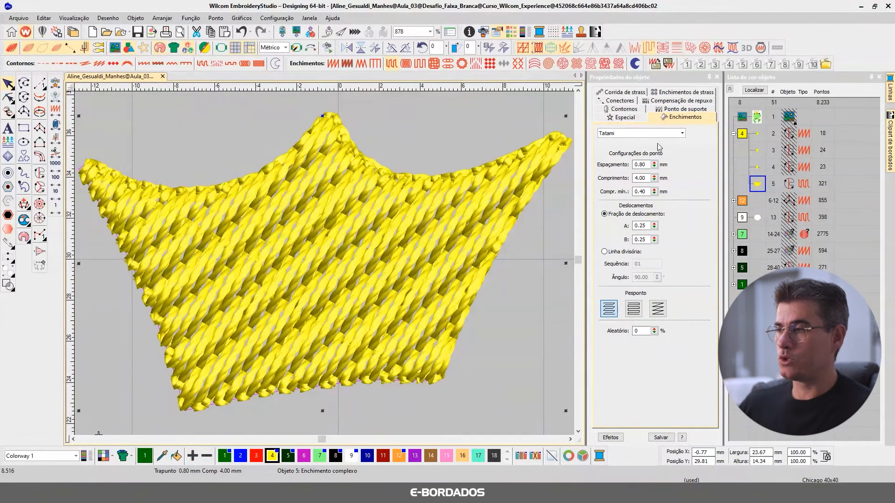
Step: Deselect the crown fill and show the whole frog design again
key("Escape")
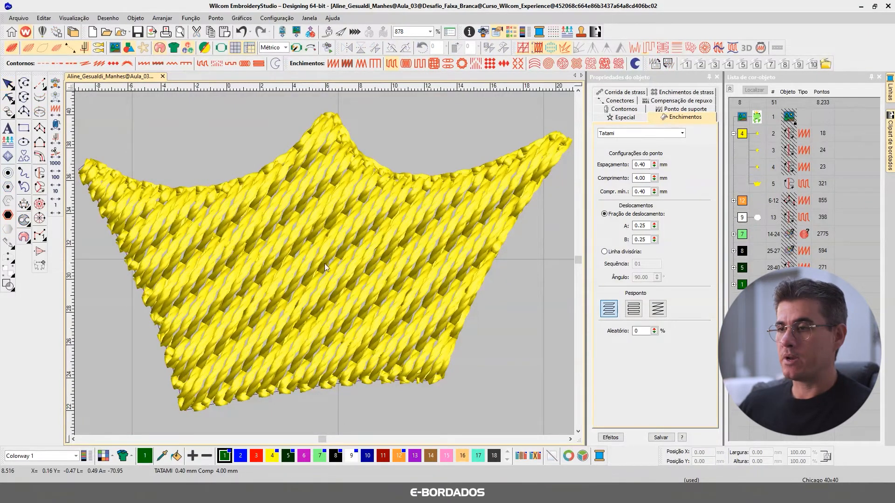
scroll(325, 267, "down", 3)
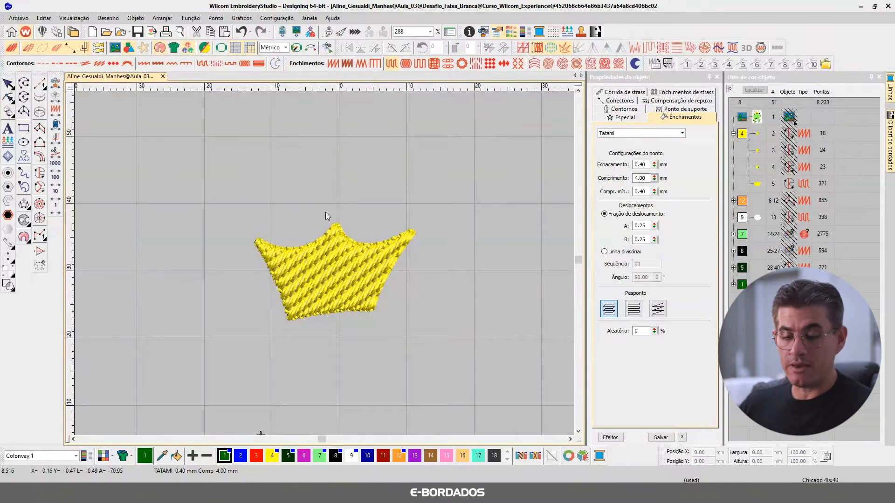
key("shift+h")
scroll(379, 331, "down", 4)
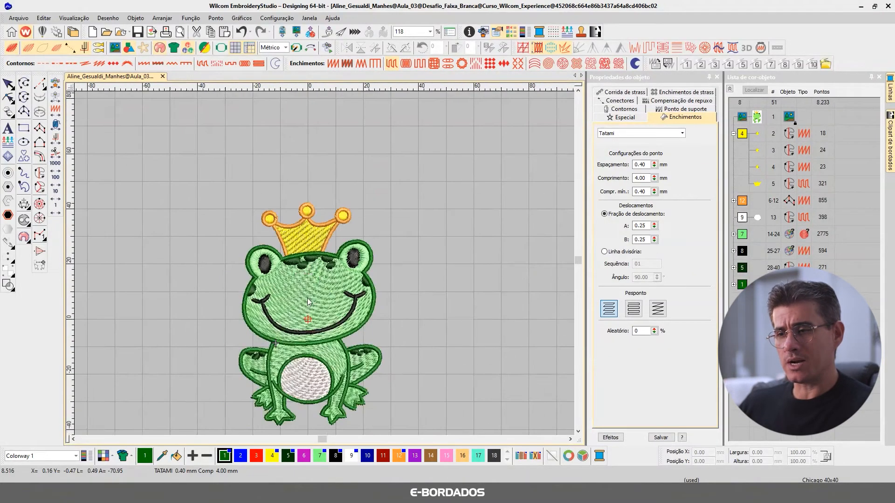
Step: Select the light green head fill and examine its stitching and settings, continuing down over the belly, legs and feet
scroll(306, 298, "up", 3)
scroll(324, 263, "up", 4)
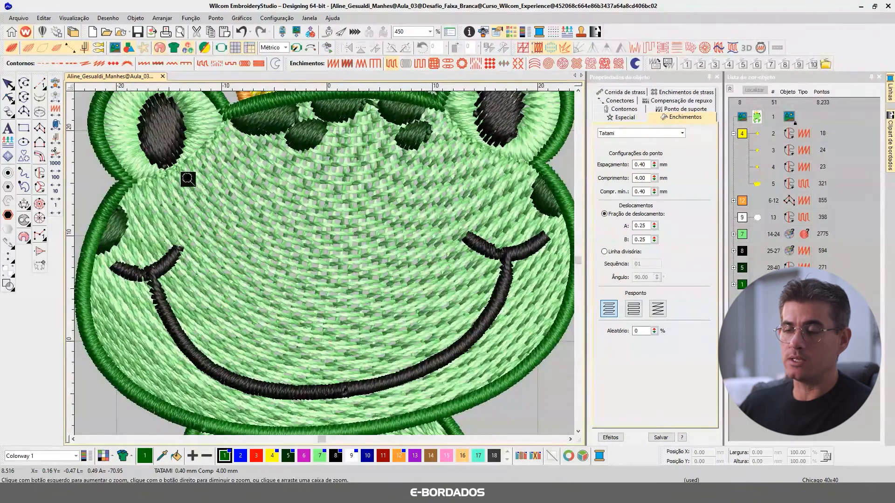
left_click(8, 84)
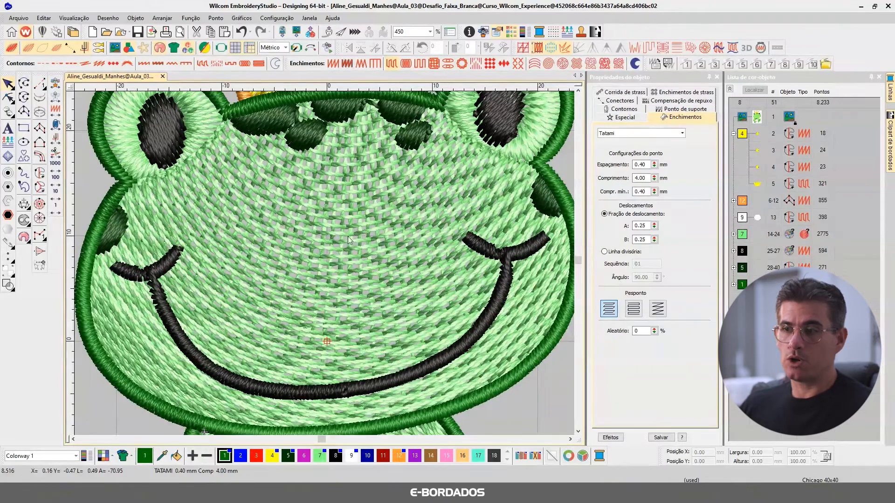
left_click(379, 209)
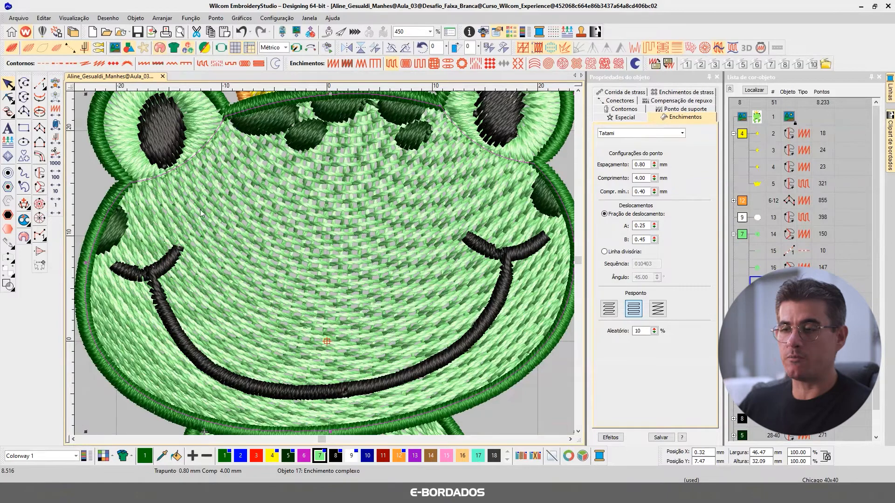
left_click(577, 432)
left_click(578, 431)
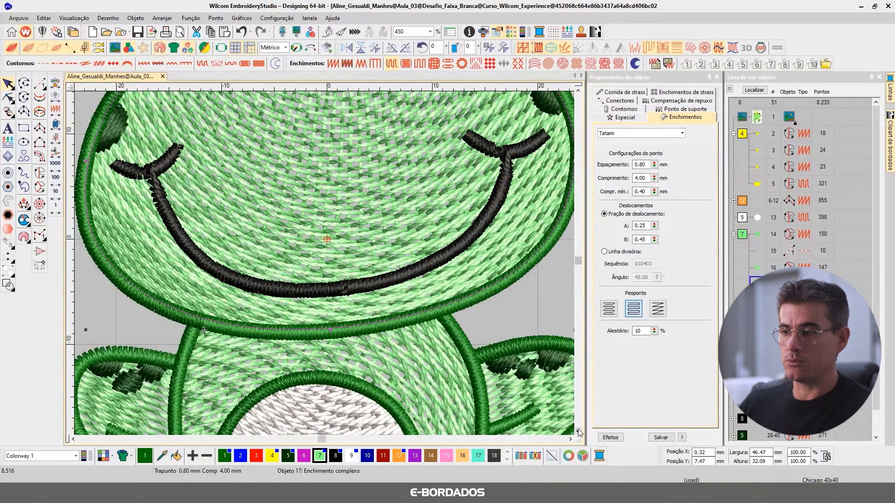
left_click(578, 432)
left_click(578, 431)
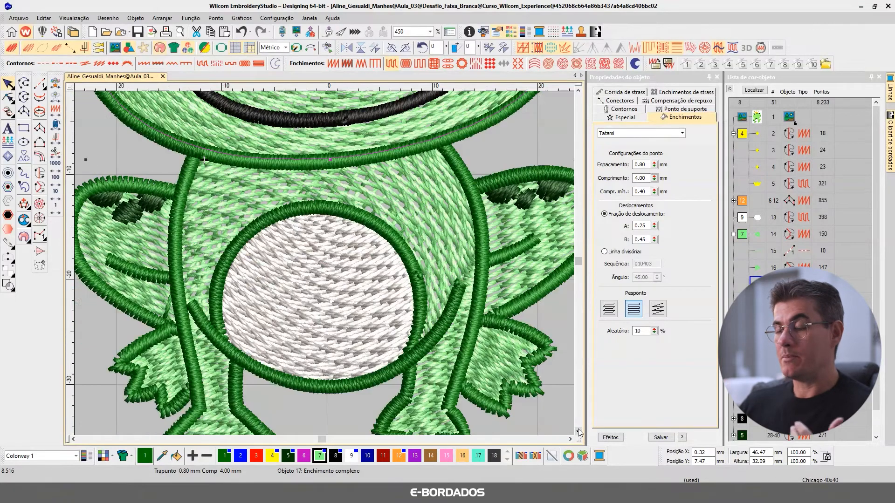
left_click(578, 431)
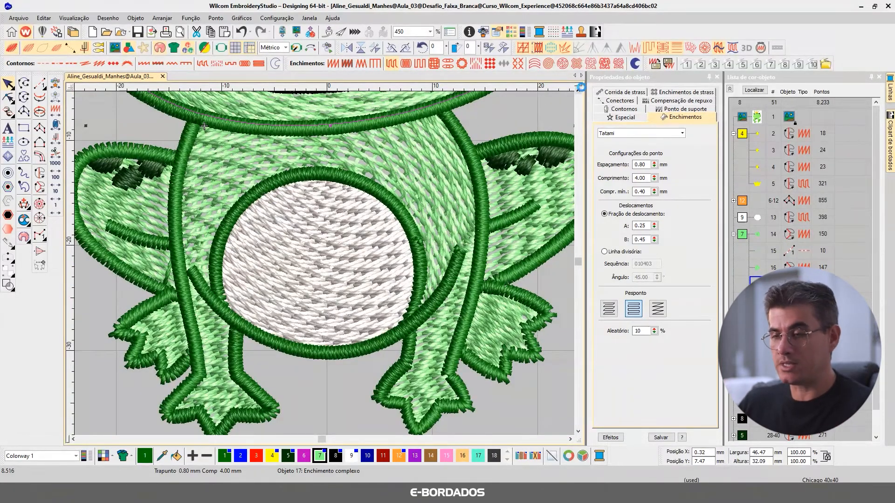
Step: Examine the crown fill's settings and compare the crown and head in stitch view and TrueView
key("1")
scroll(310, 210, "up", 5)
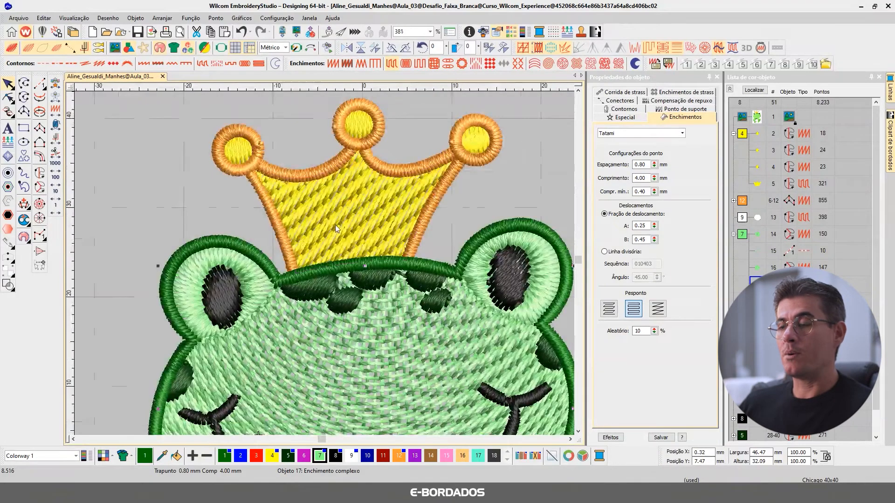
left_click(337, 213)
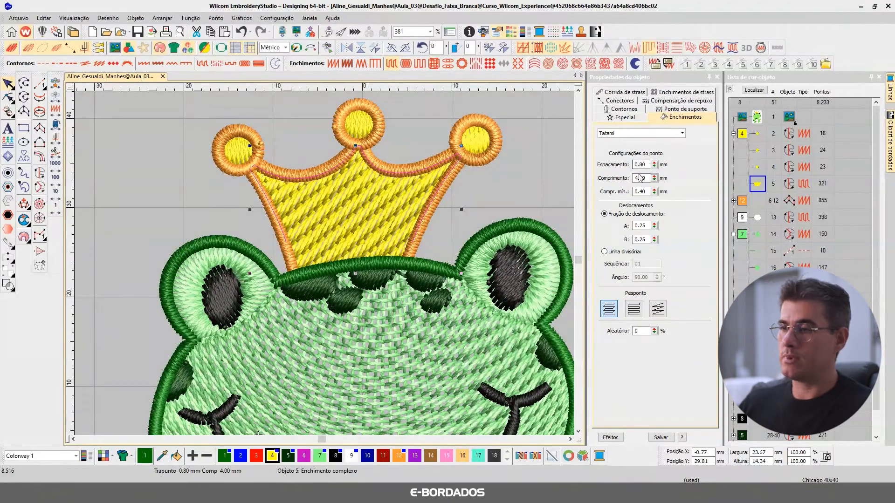
key("t")
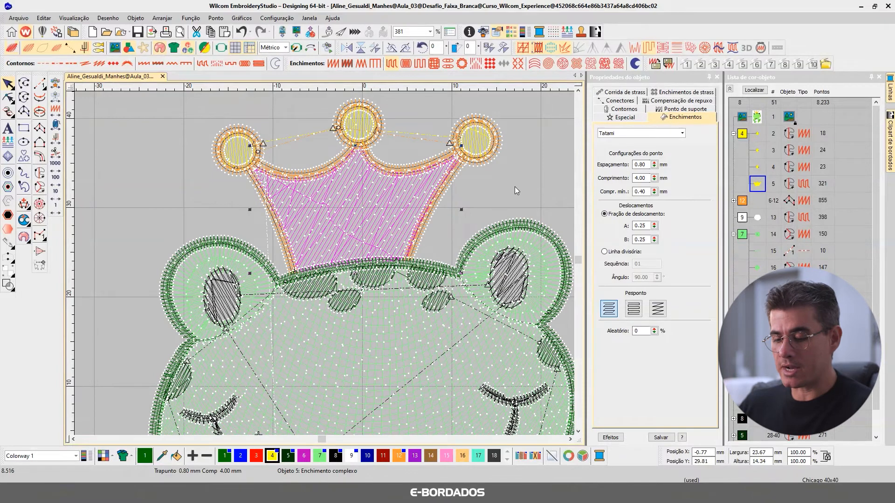
key("t")
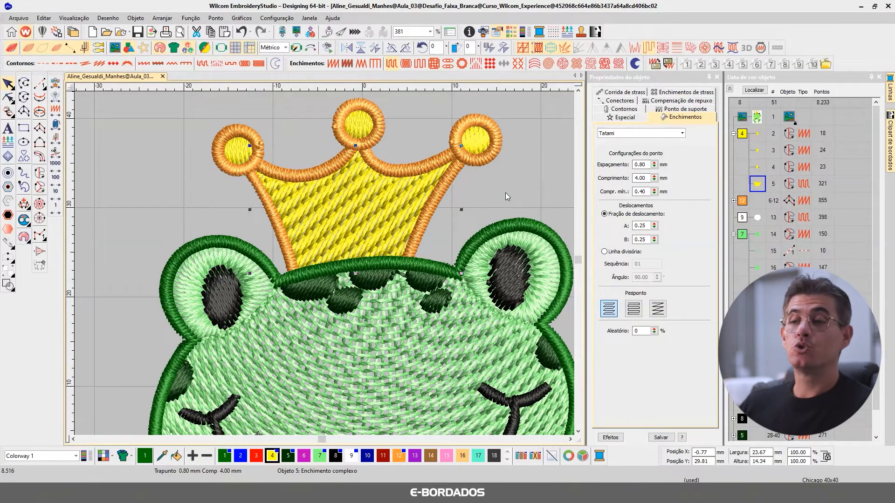
left_click(530, 177)
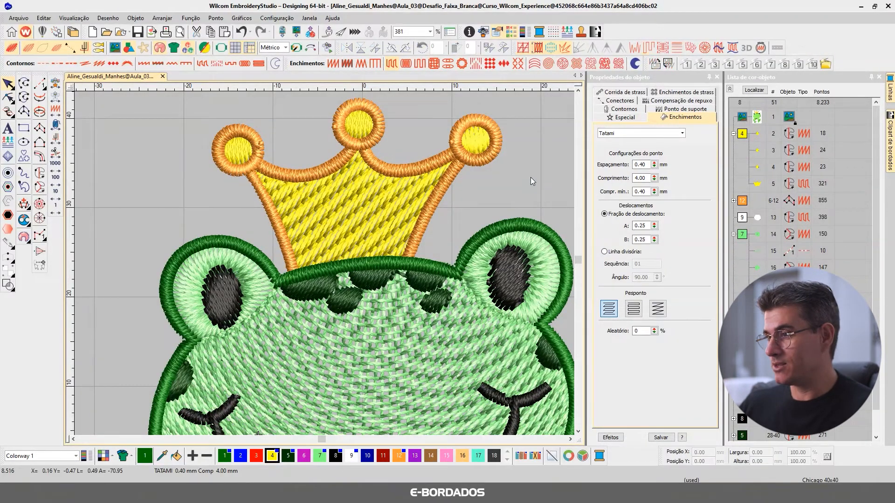
key("t")
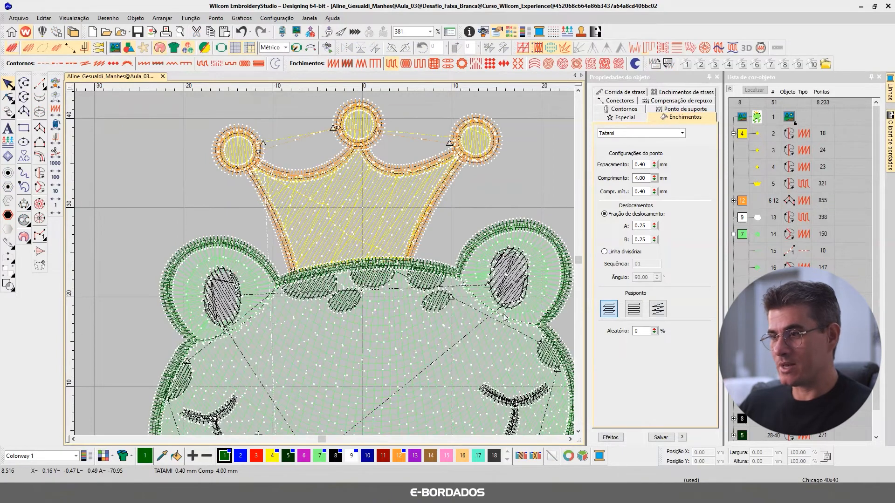
key("t")
key("t")
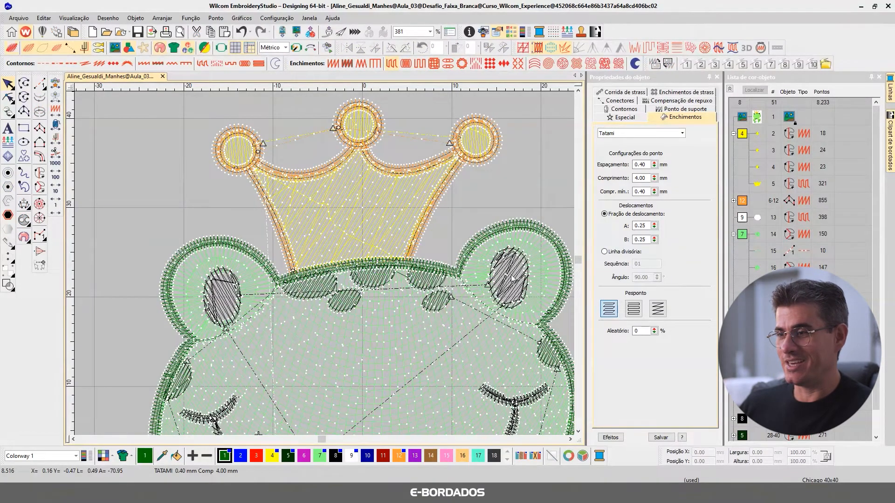
key("t")
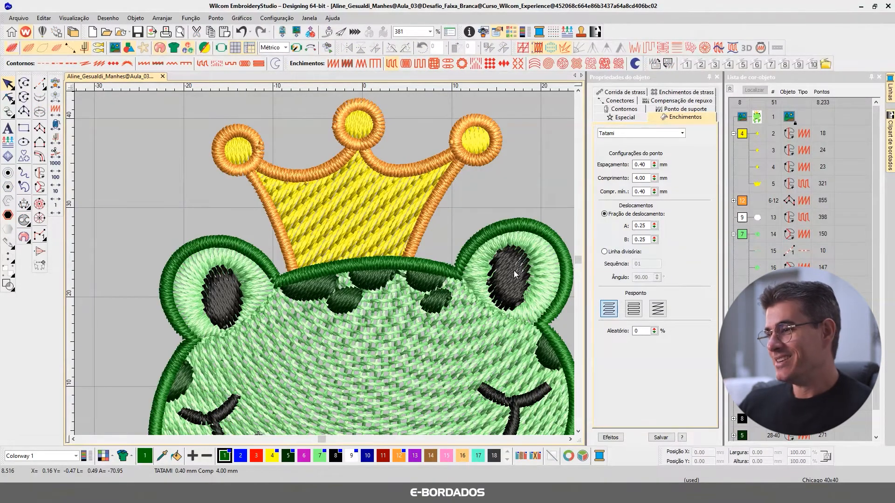
Step: Review the frog's face and body, fit the whole design in view, and collapse the colour-object list
left_click(579, 432)
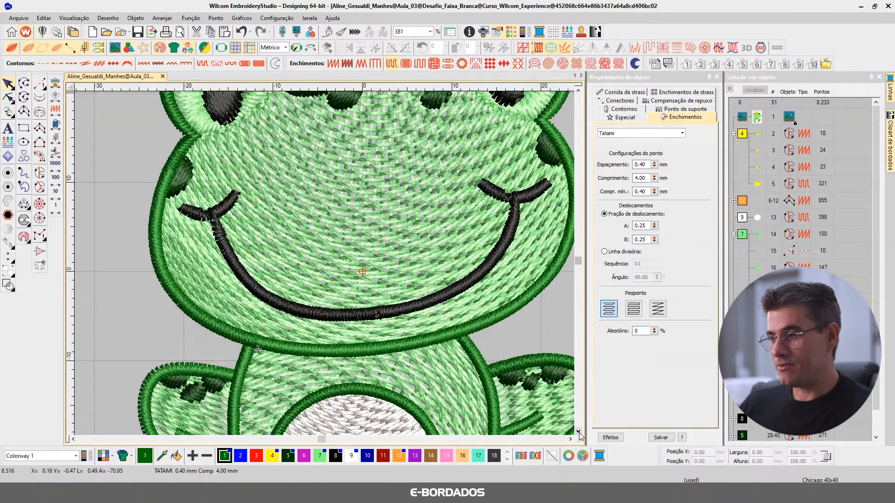
left_click(579, 433)
key("0")
left_click(729, 89)
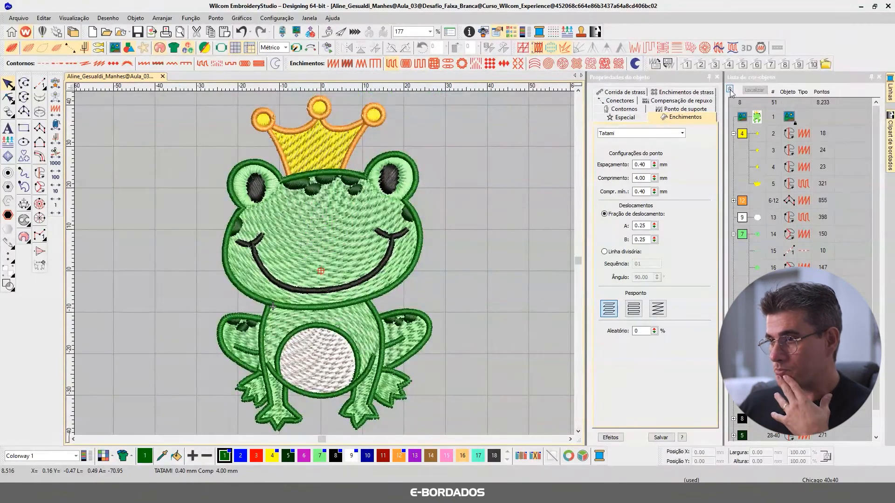
Step: Check the light green head fill's settings, then compare the whole frog in stitch view and TrueView
left_click(347, 219)
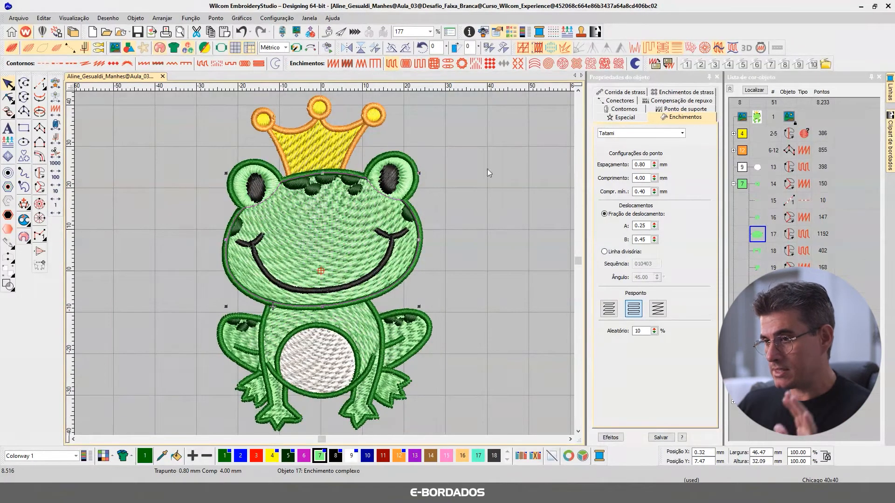
left_click(479, 215)
key("t")
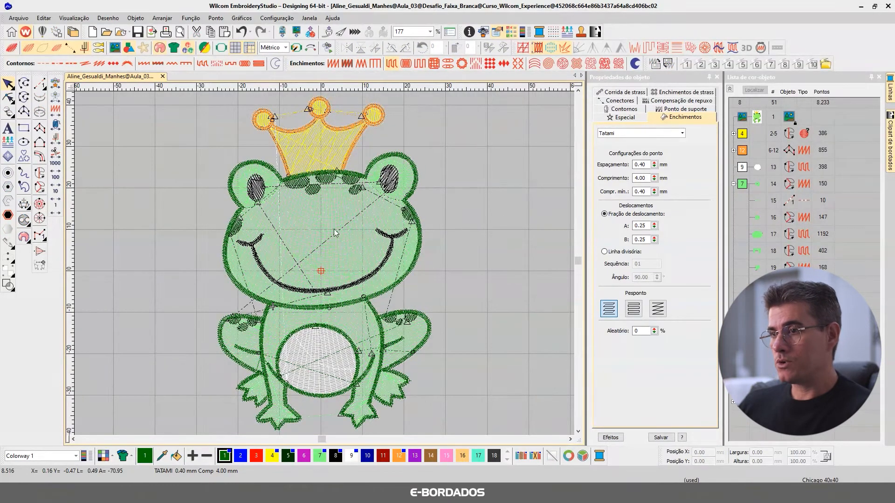
key("t")
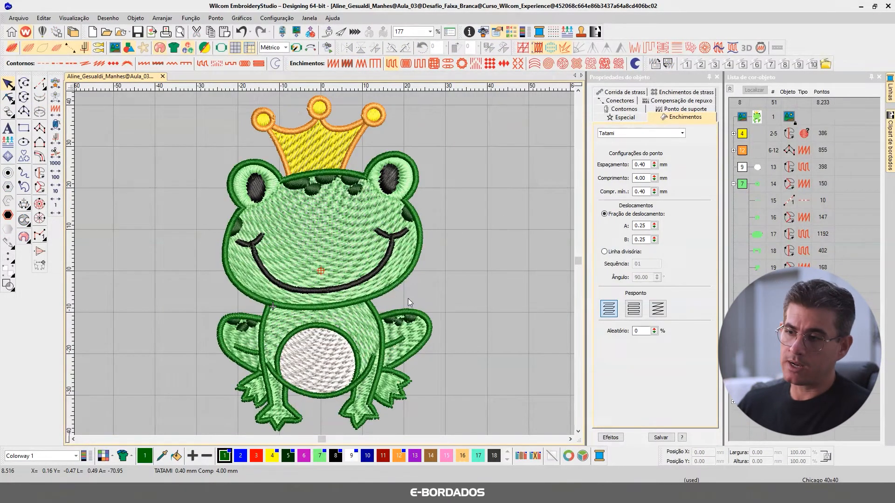
Step: Examine the hind leg and white belly fills up close in stitch view, along with their fill settings
key("t")
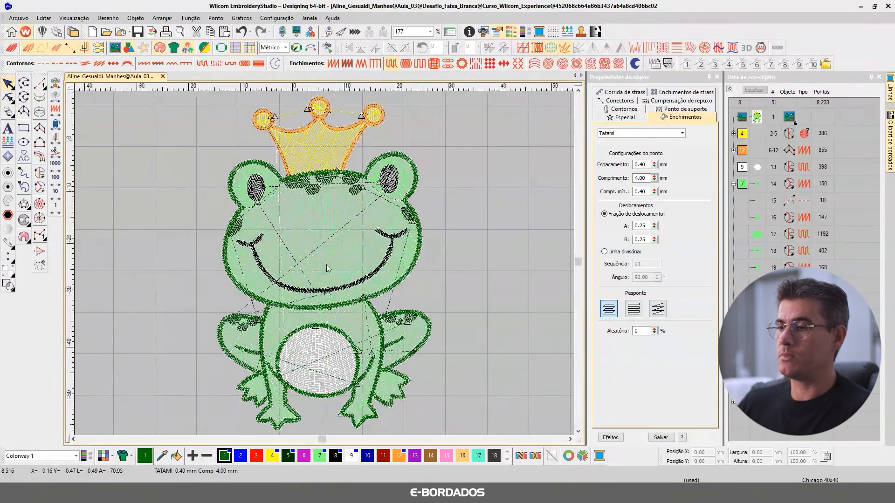
scroll(340, 384, "up", 4)
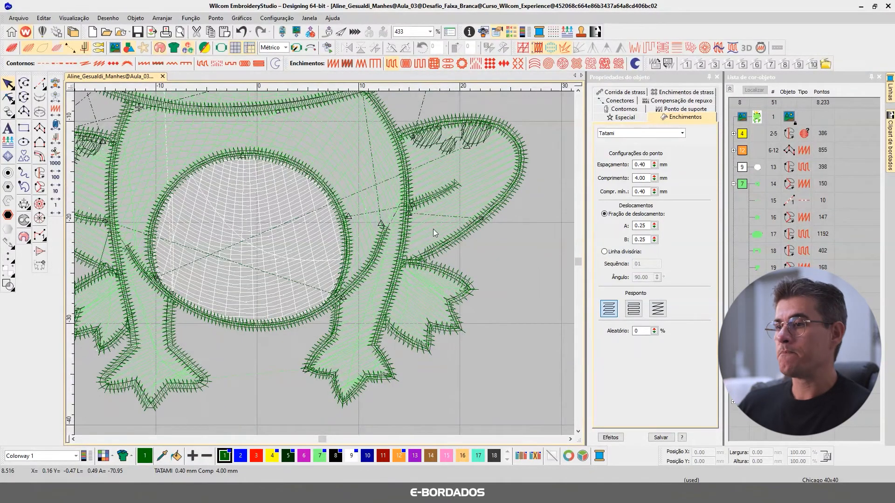
left_click(359, 157)
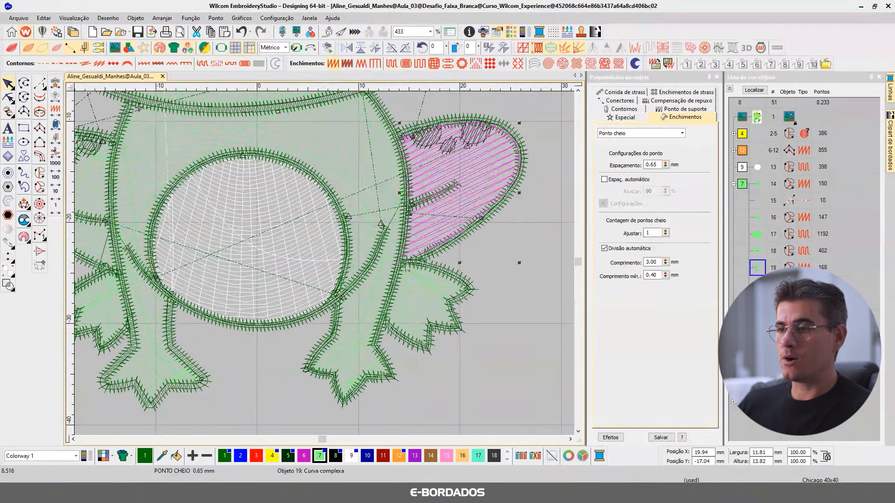
left_click(355, 279)
left_click(299, 214)
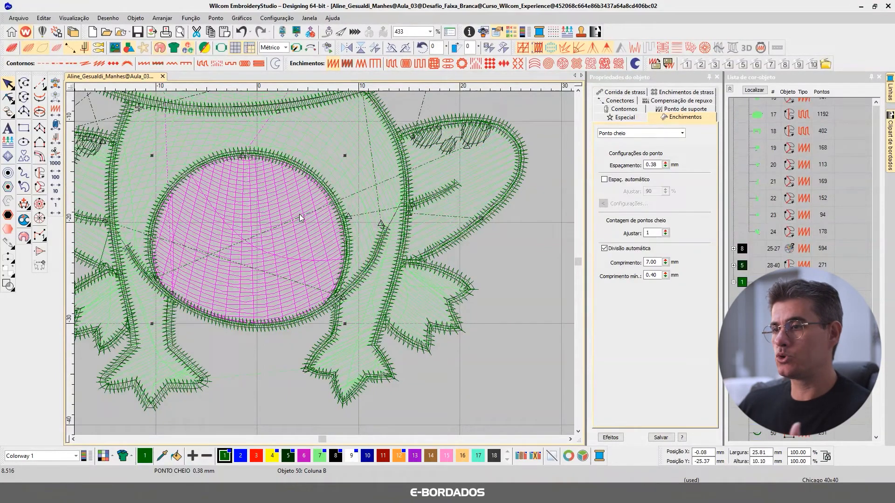
Step: Select the yellow crown fill and examine its settings and stitching in both stitch view and TrueView
left_click(578, 90)
left_click(578, 90)
left_click(578, 89)
left_click(578, 90)
left_click(577, 90)
left_click(577, 90)
left_click(577, 90)
left_click(577, 90)
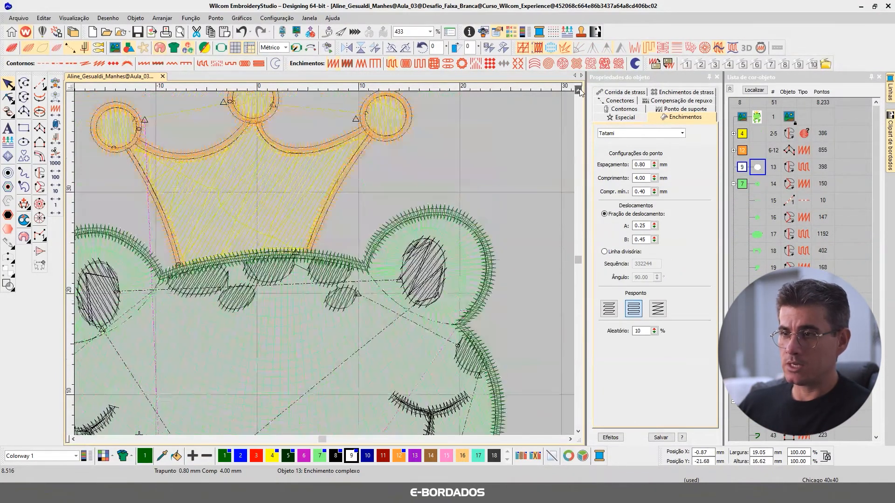
left_click(304, 181)
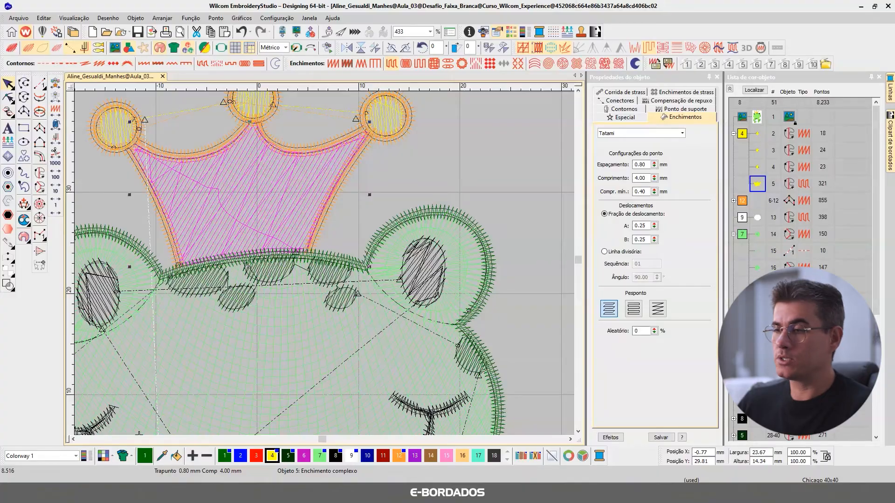
key("t")
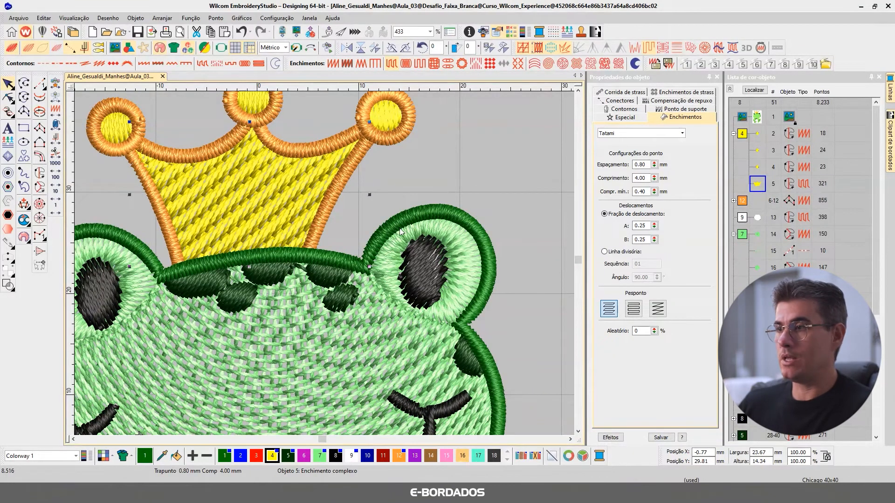
Step: Show the whole frog design again and deselect the crown fill
scroll(403, 228, "down", 2)
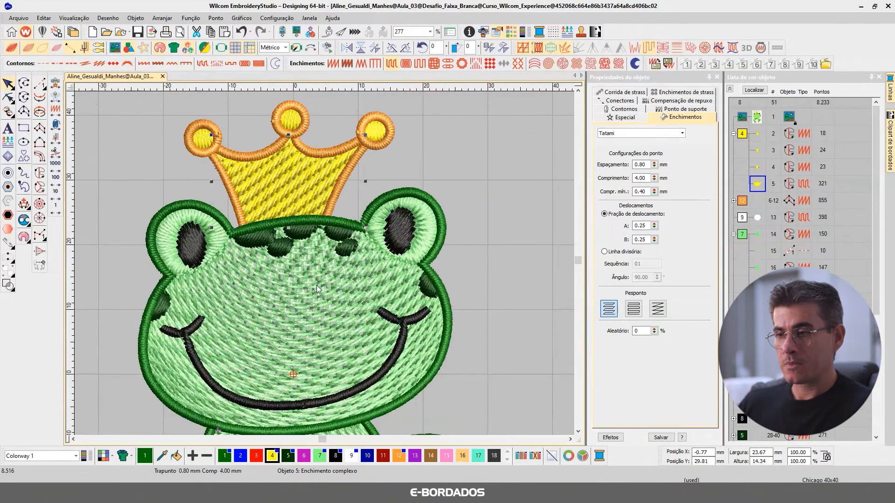
scroll(297, 301, "down", 1)
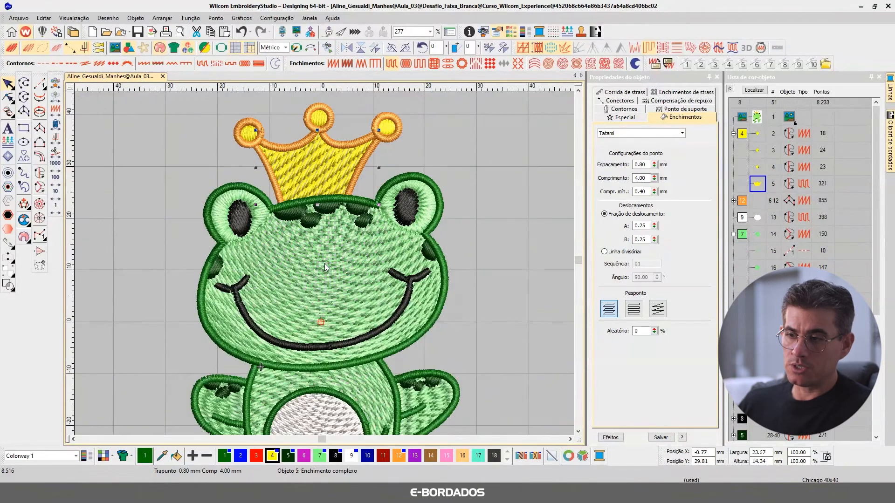
scroll(324, 264, "down", 1)
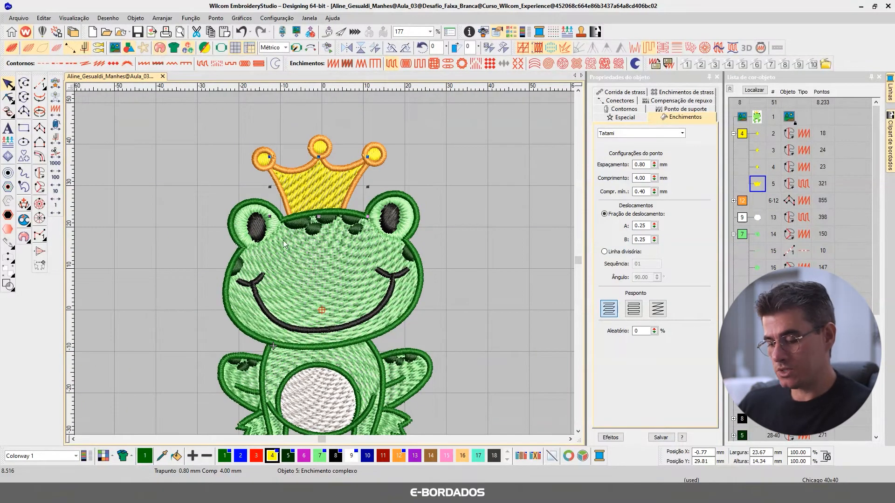
left_click_drag(249, 167, 248, 127)
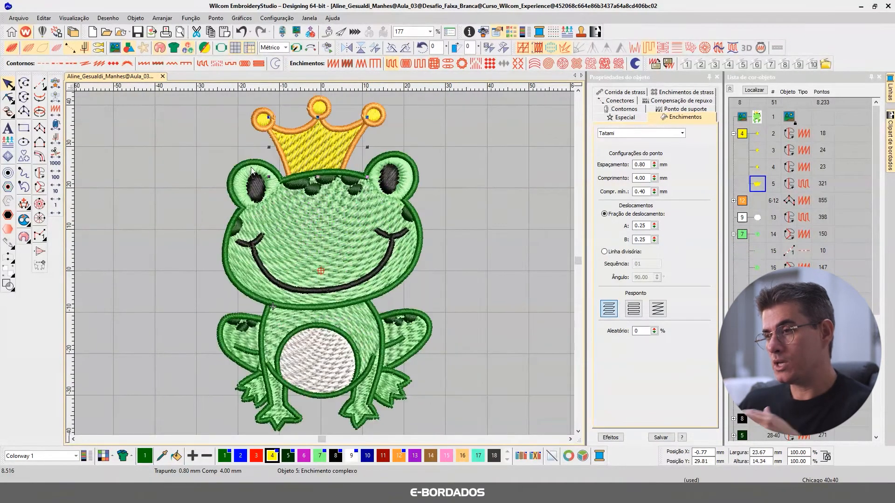
left_click(432, 172)
Step: Select the light green head fill to check its settings, keeping the colour-object list collapsed by colour
left_click(730, 89)
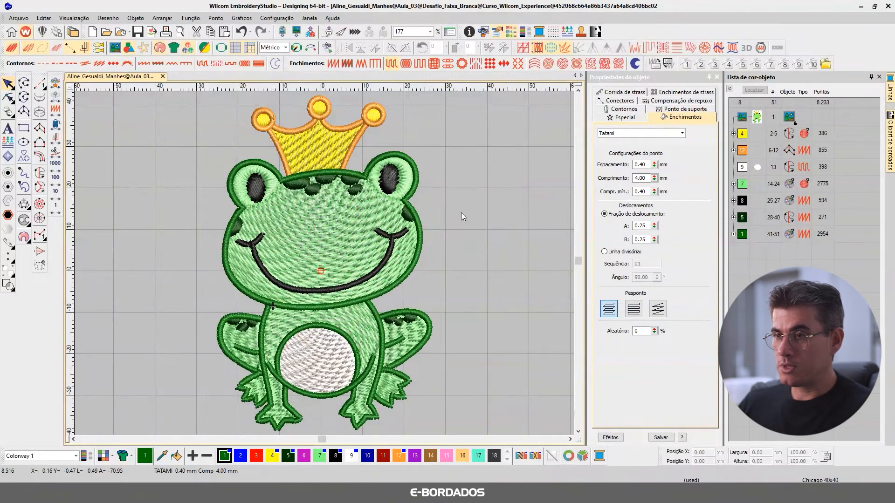
left_click(333, 260)
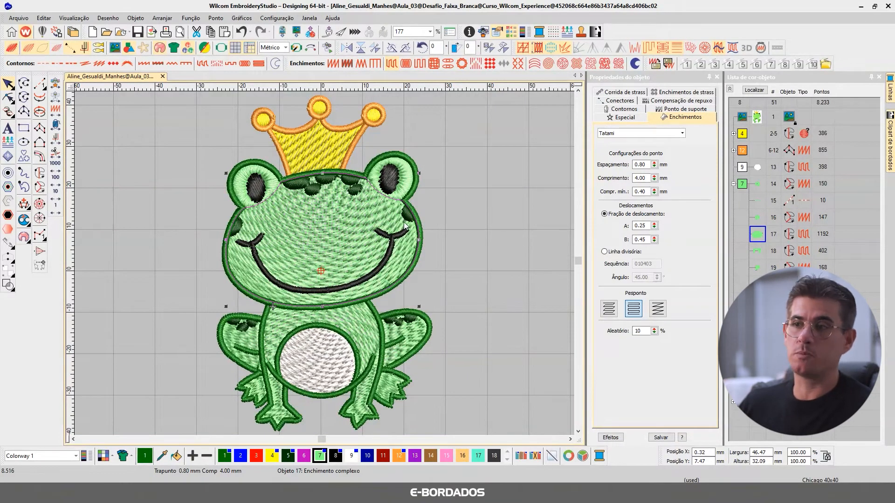
left_click(730, 89)
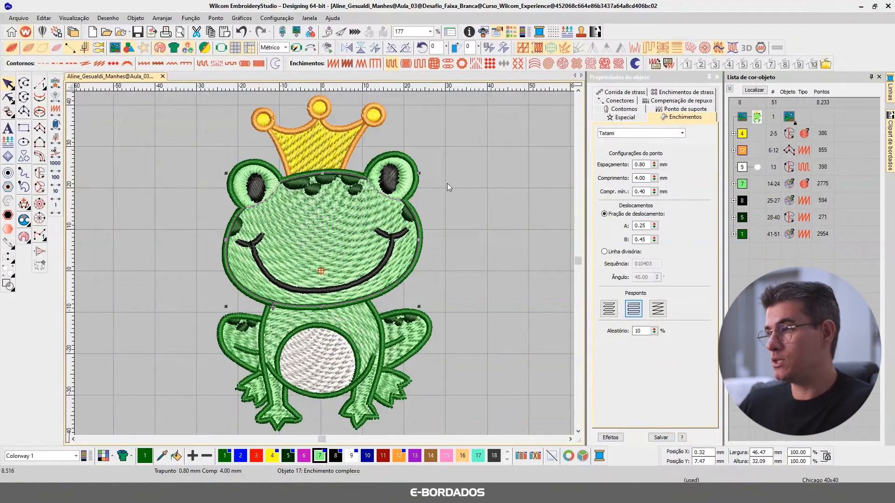